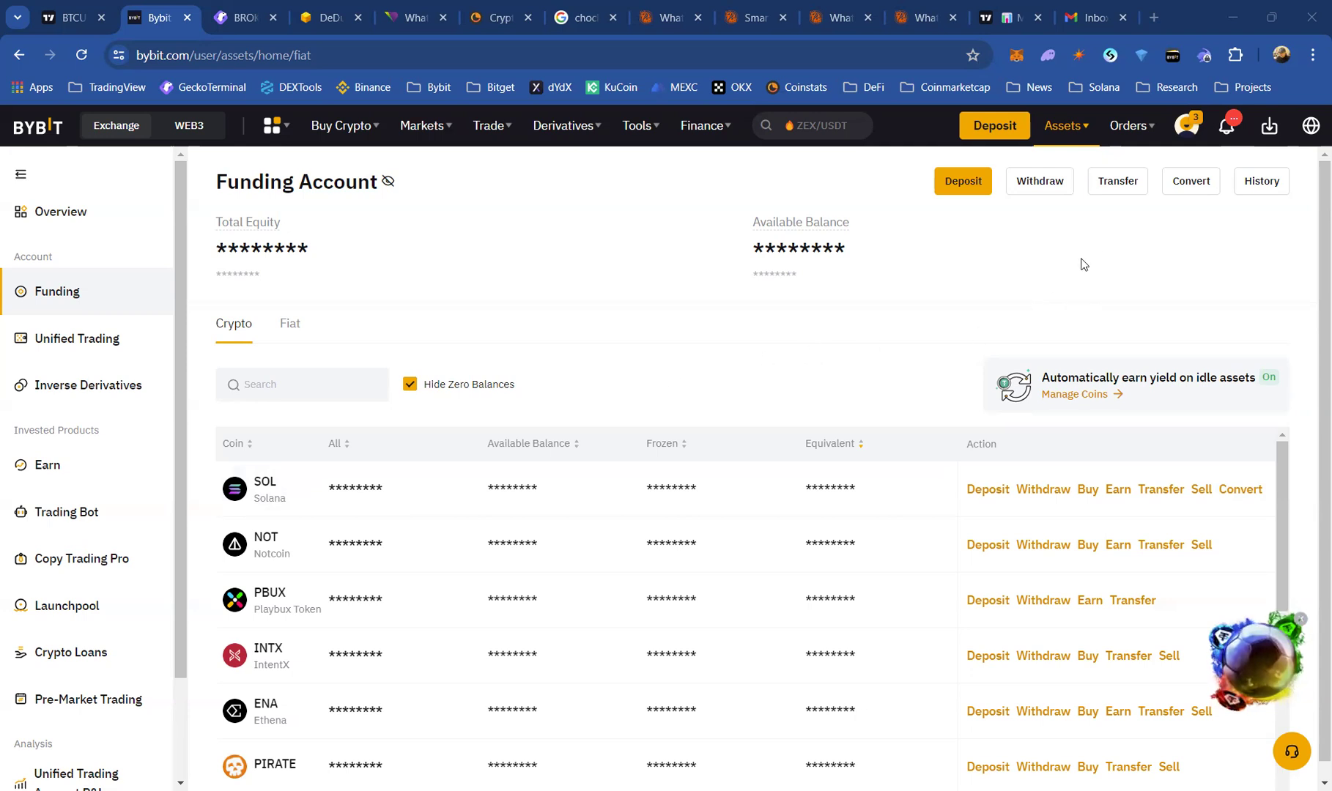
Step: Create a new multi-chain account in the Phantom wallet extension, keeping the suggested name, and show its network addresses
left_click(1050, 54)
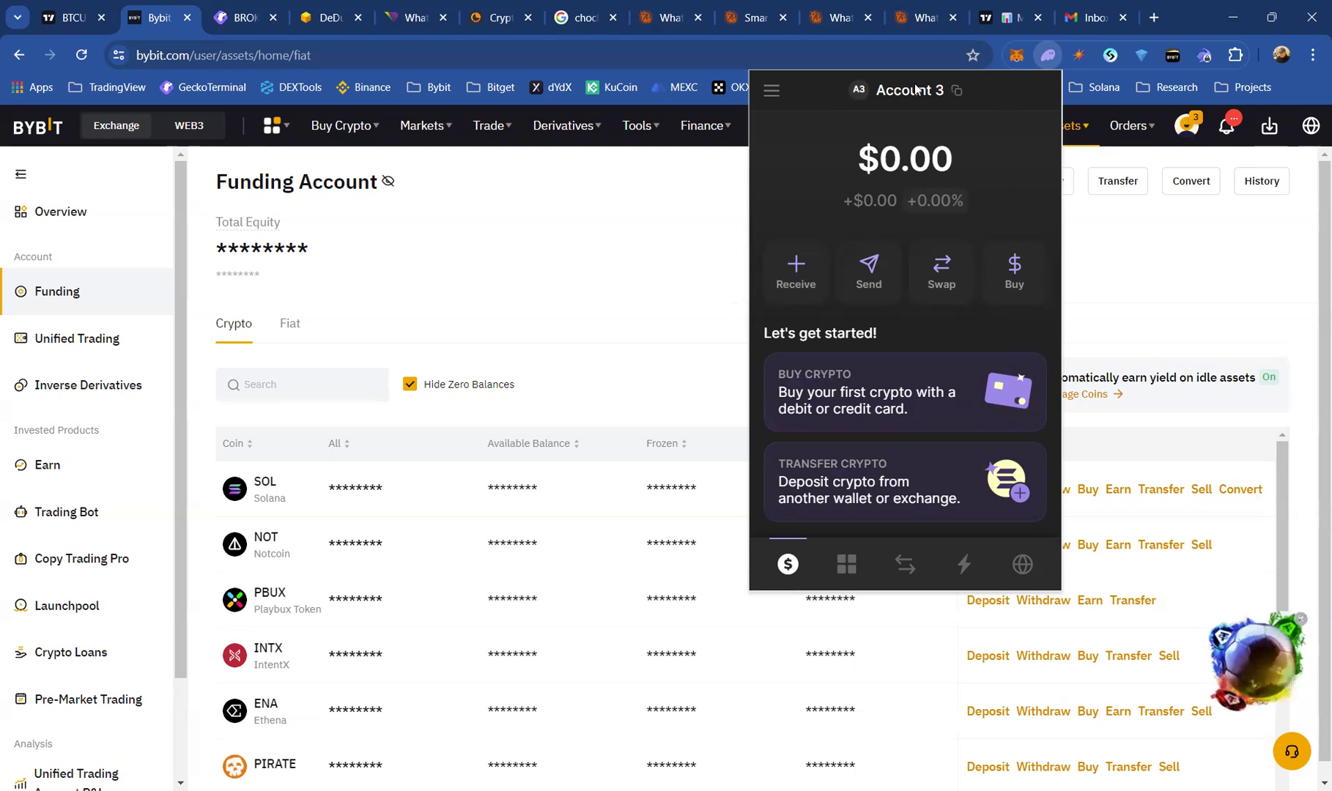
left_click(773, 95)
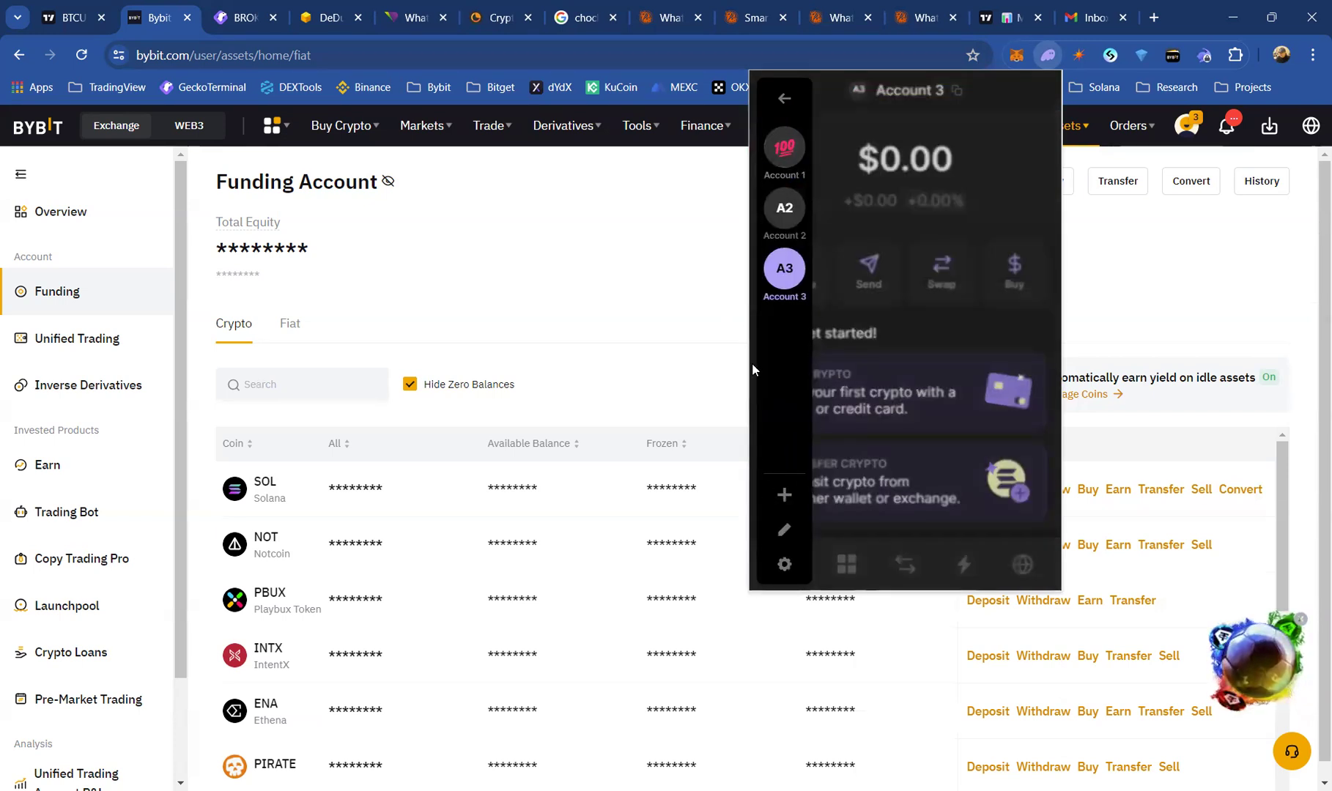
left_click(784, 496)
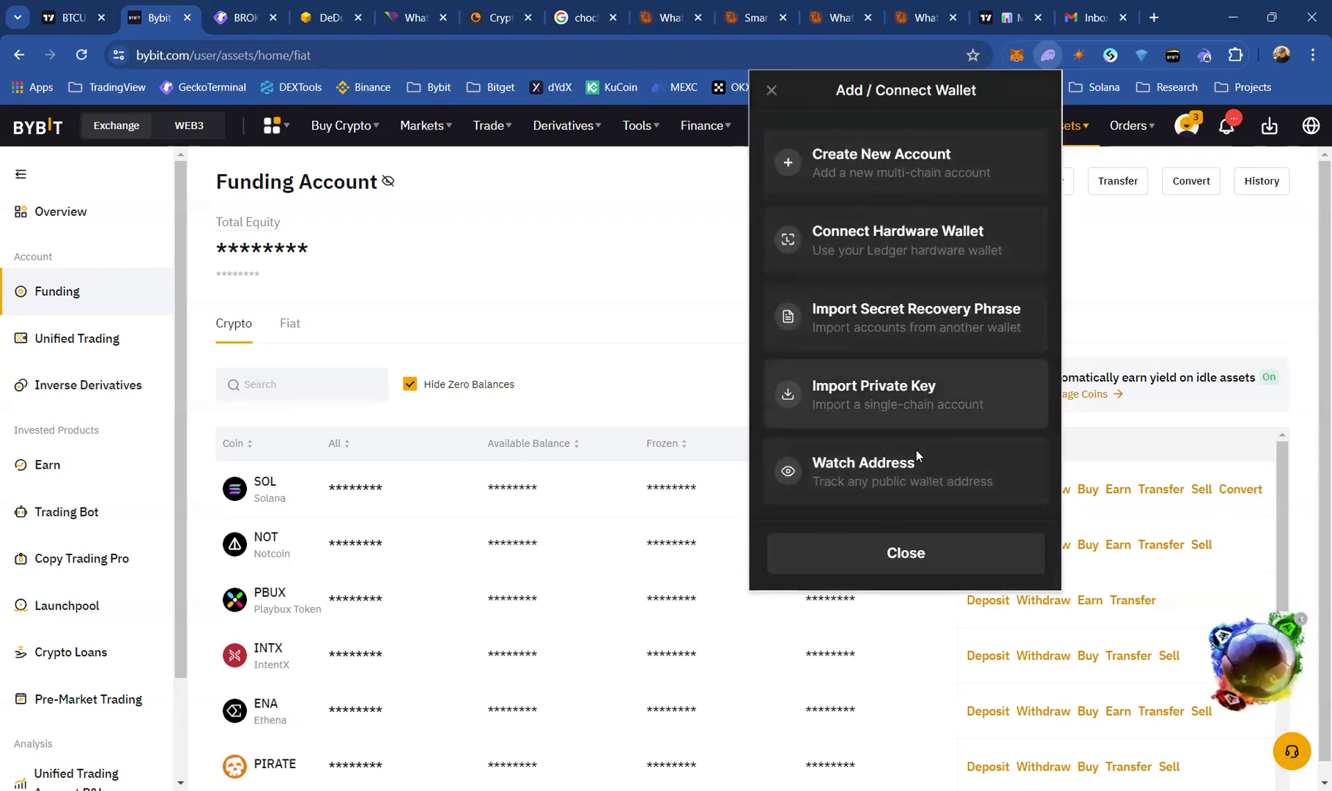
left_click(876, 161)
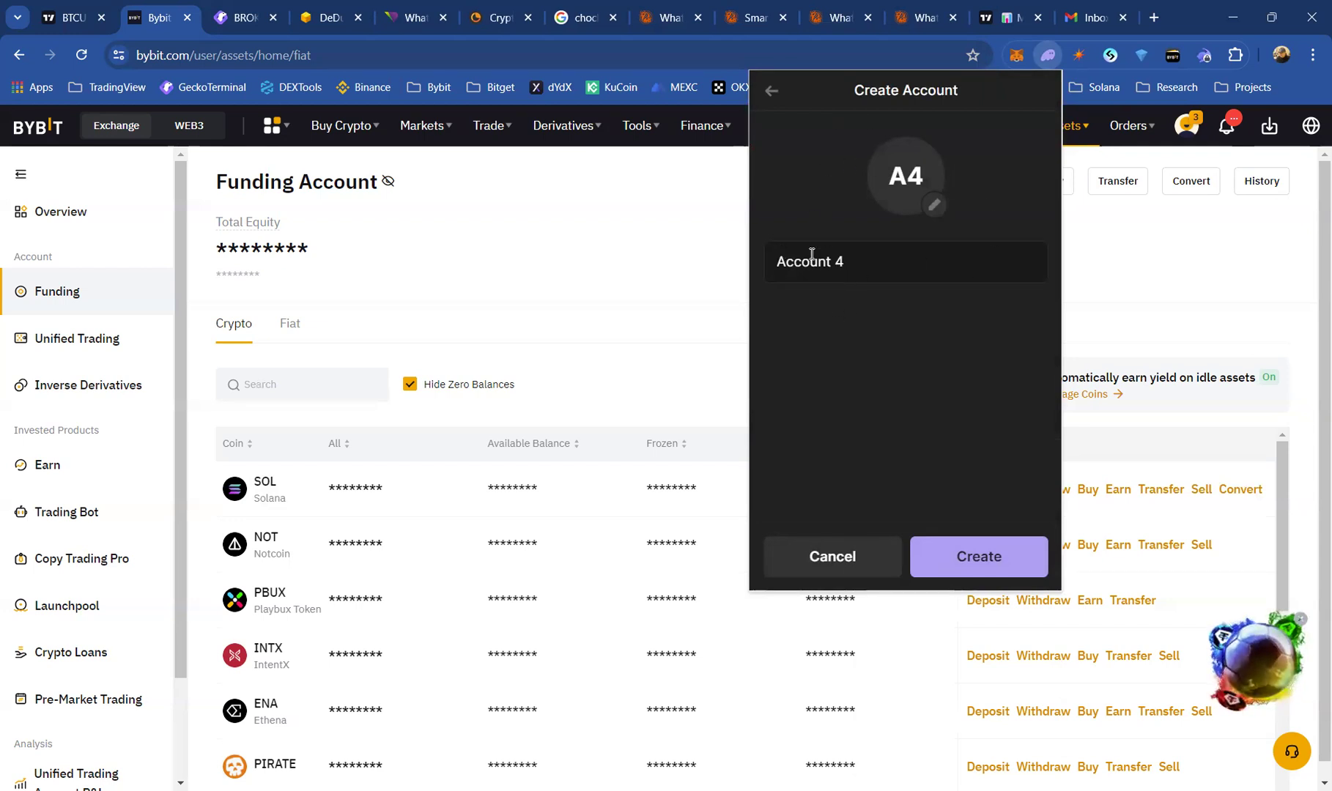
left_click(986, 556)
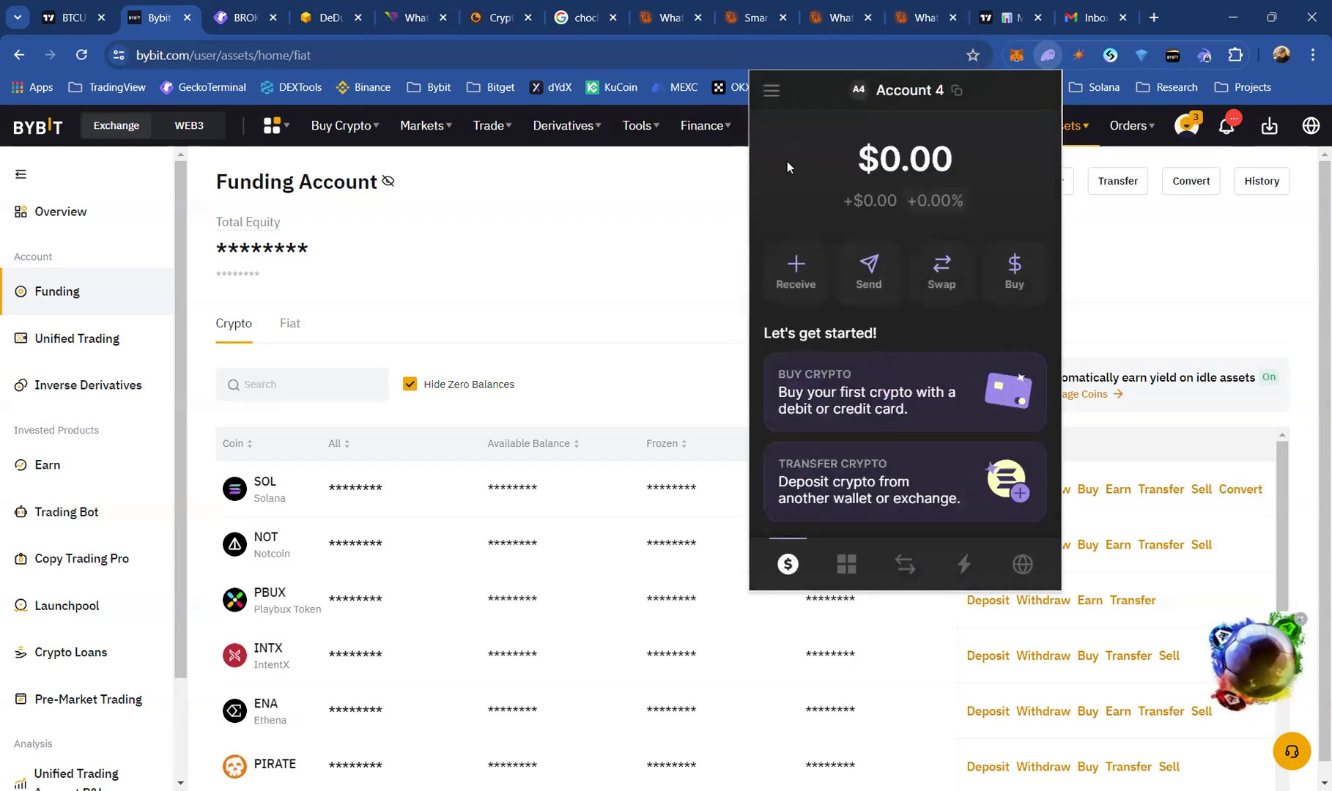
mouse_move(910, 91)
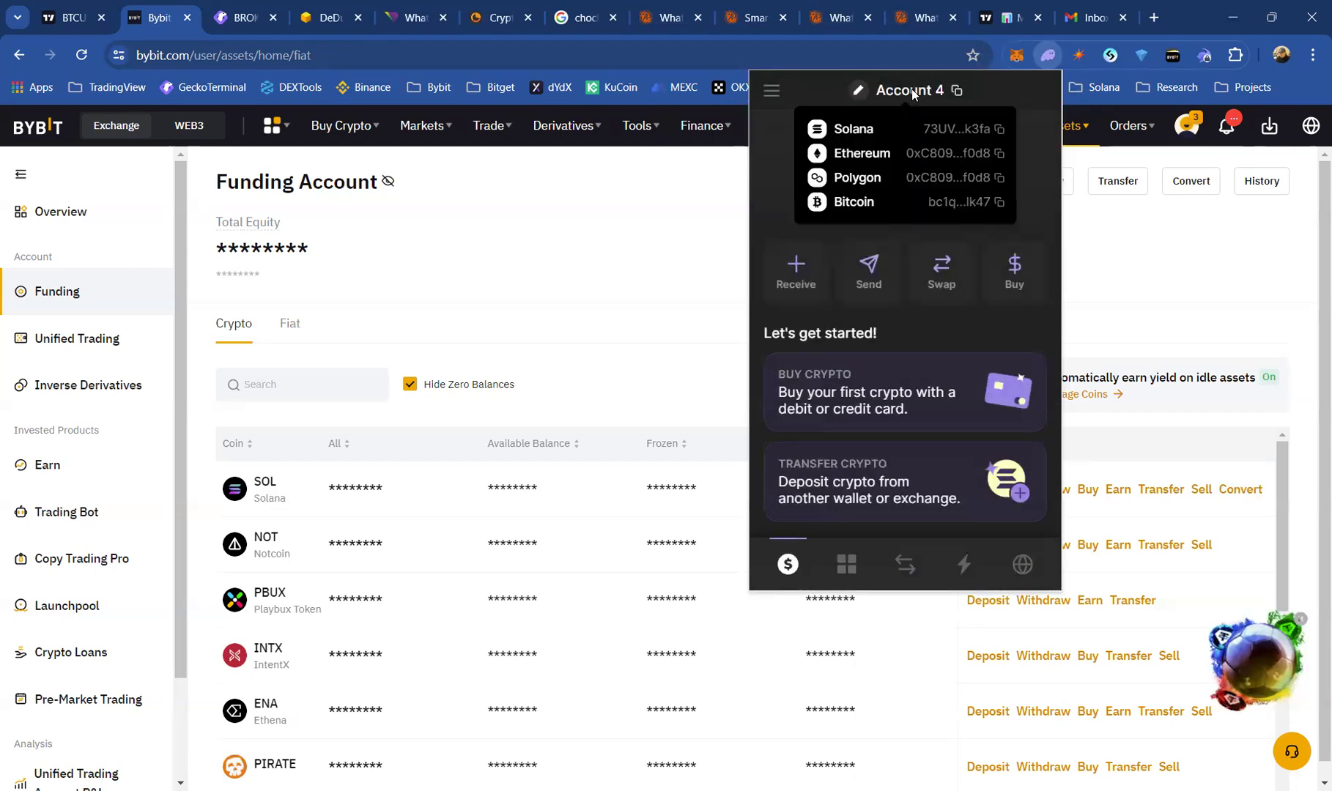
Step: Add one more multi-chain account to the wallet, again keeping the suggested name
left_click(774, 94)
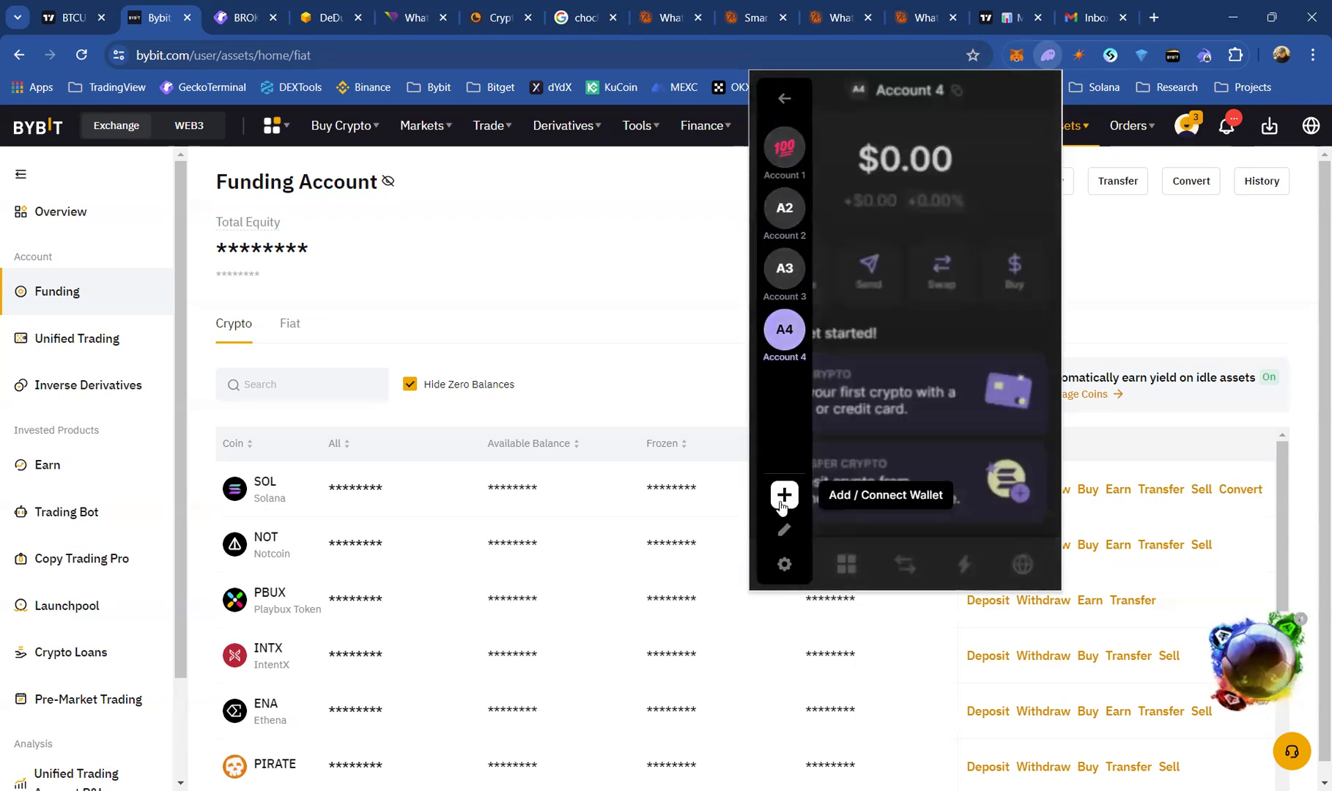
left_click(783, 496)
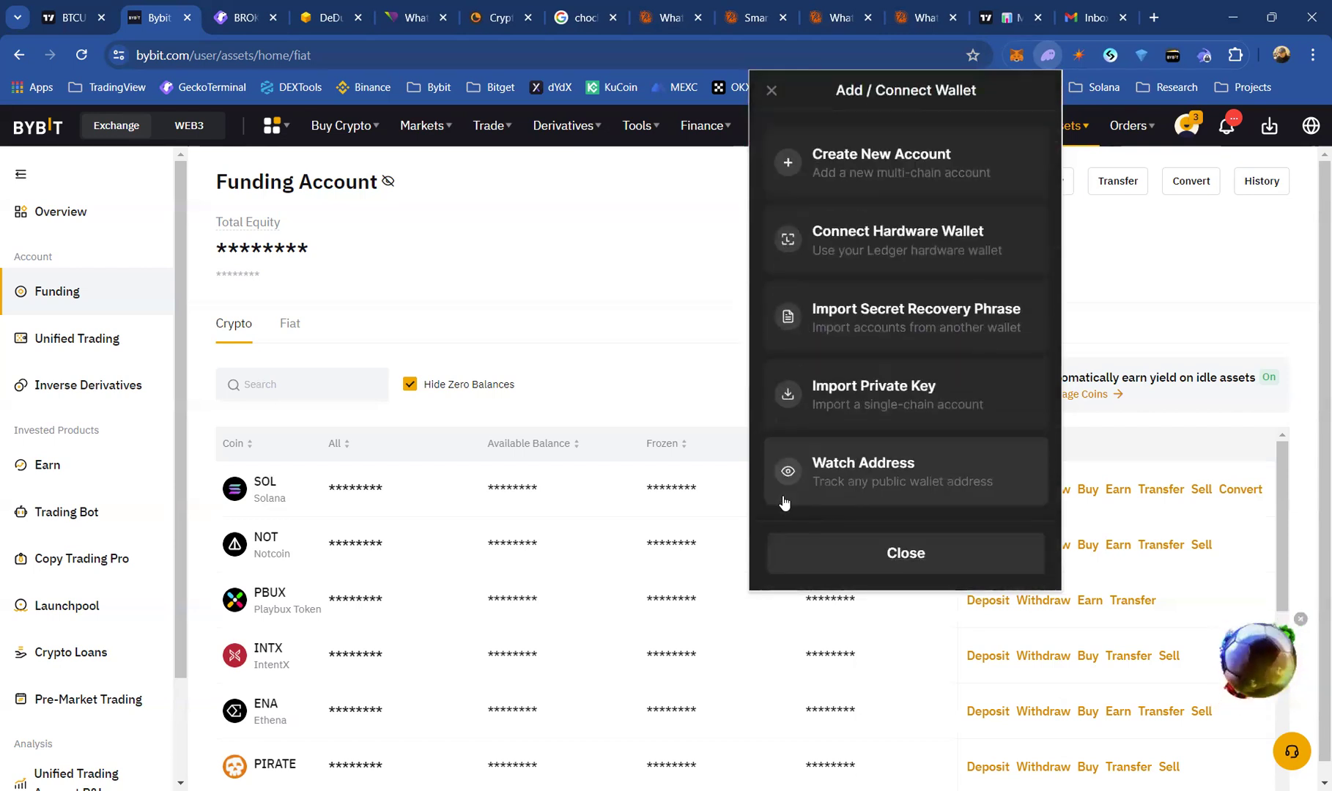
left_click(868, 171)
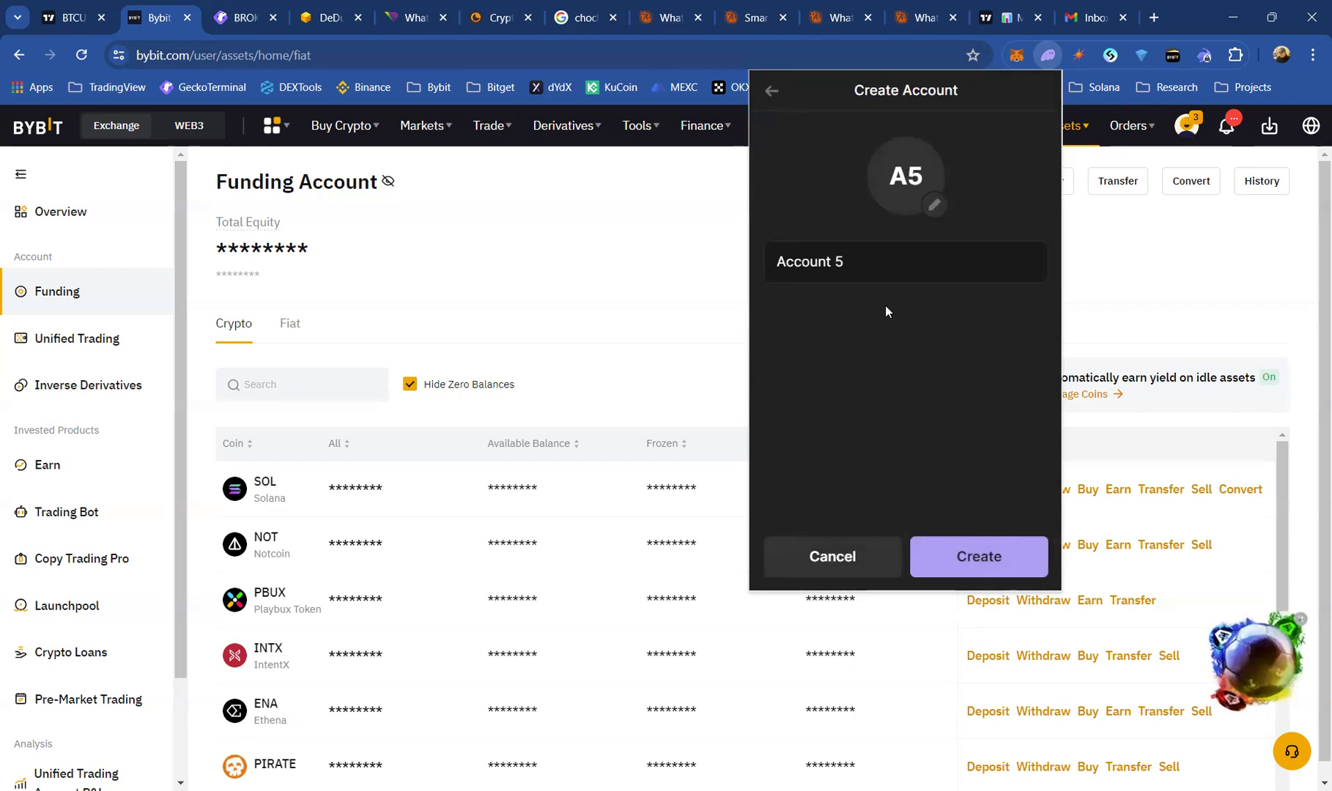
left_click(965, 549)
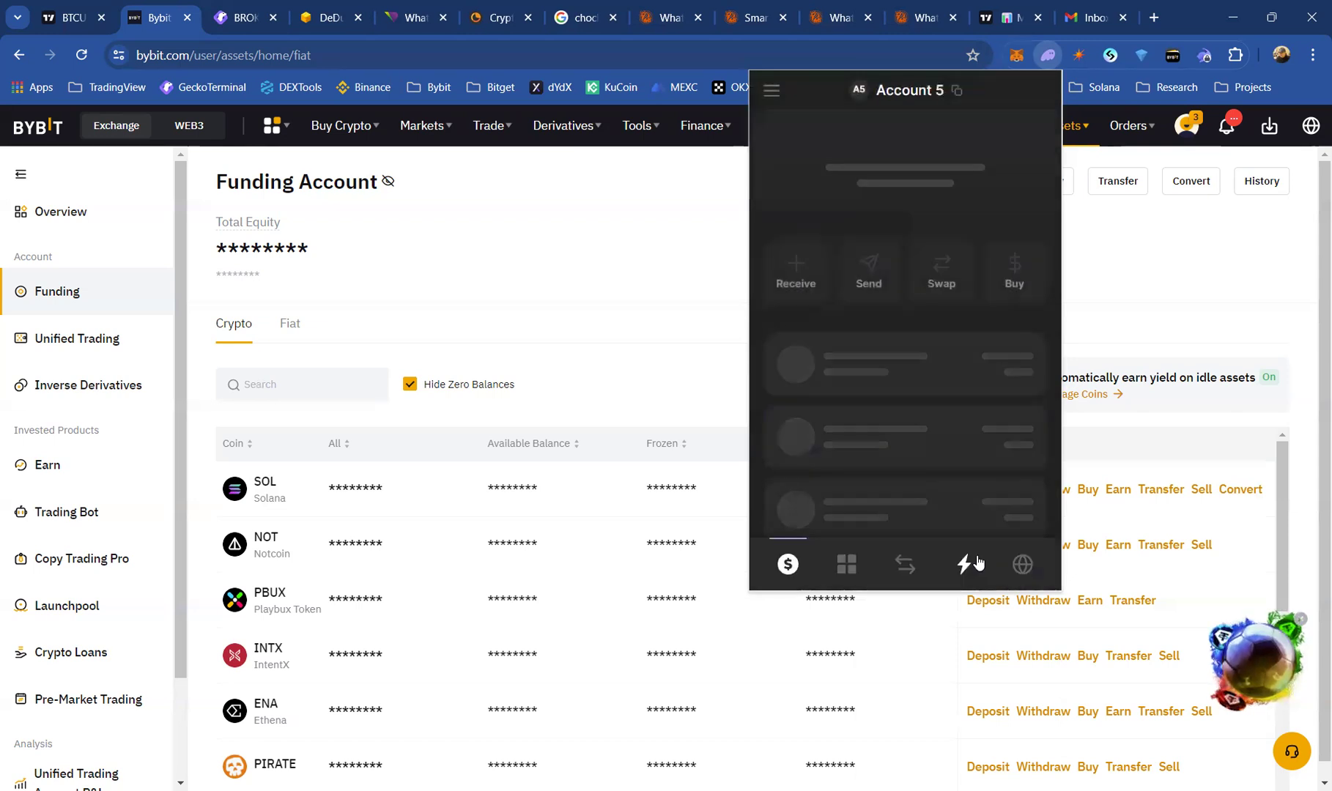
Step: Select Account 5 from the wallet's account list and copy its Solana address
left_click(771, 93)
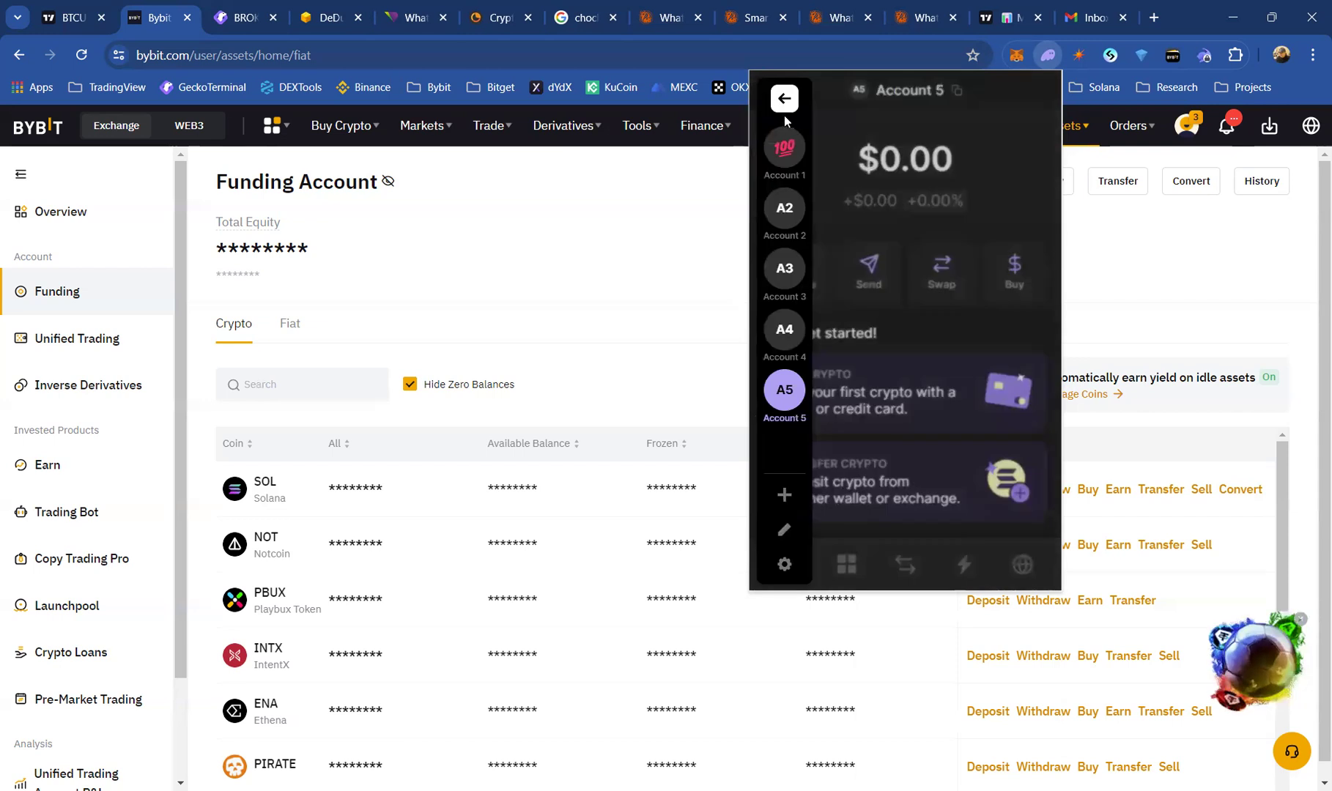
mouse_move(784, 416)
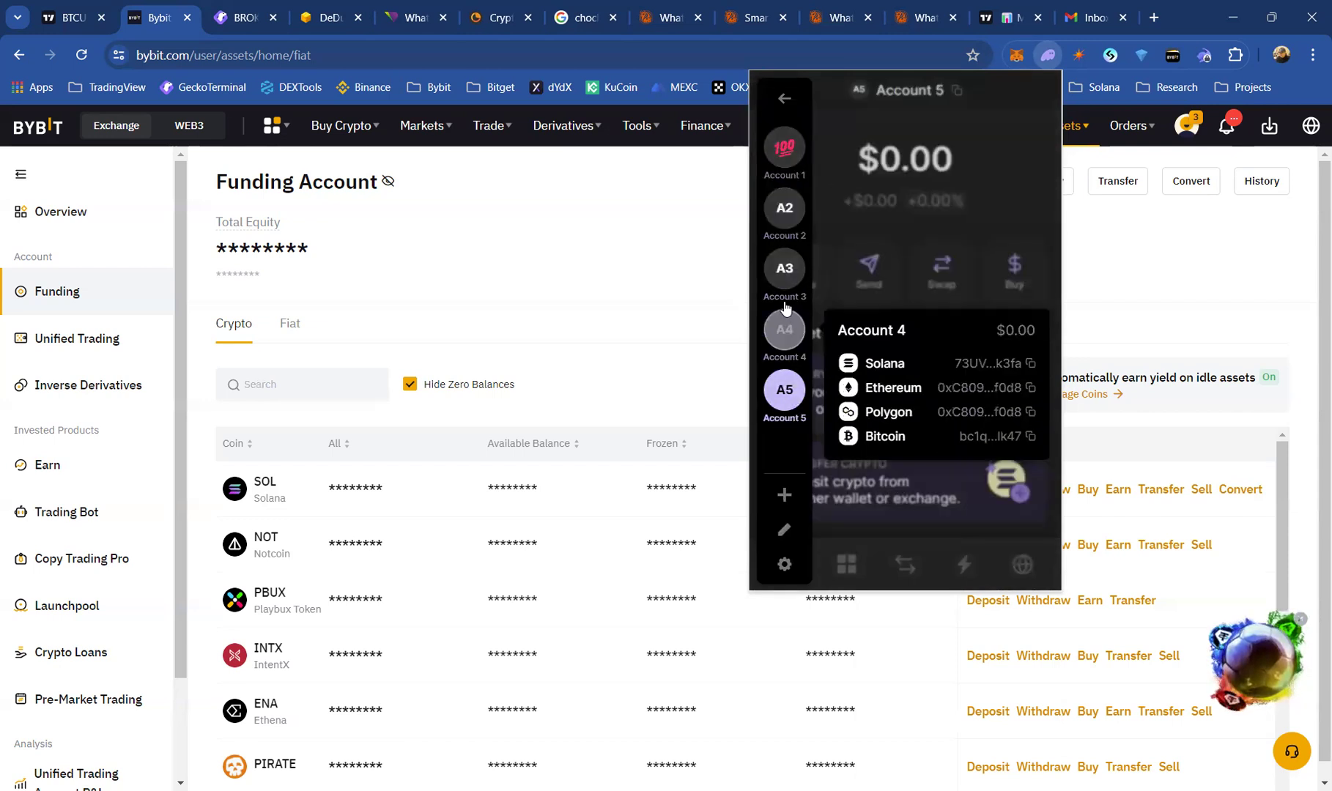
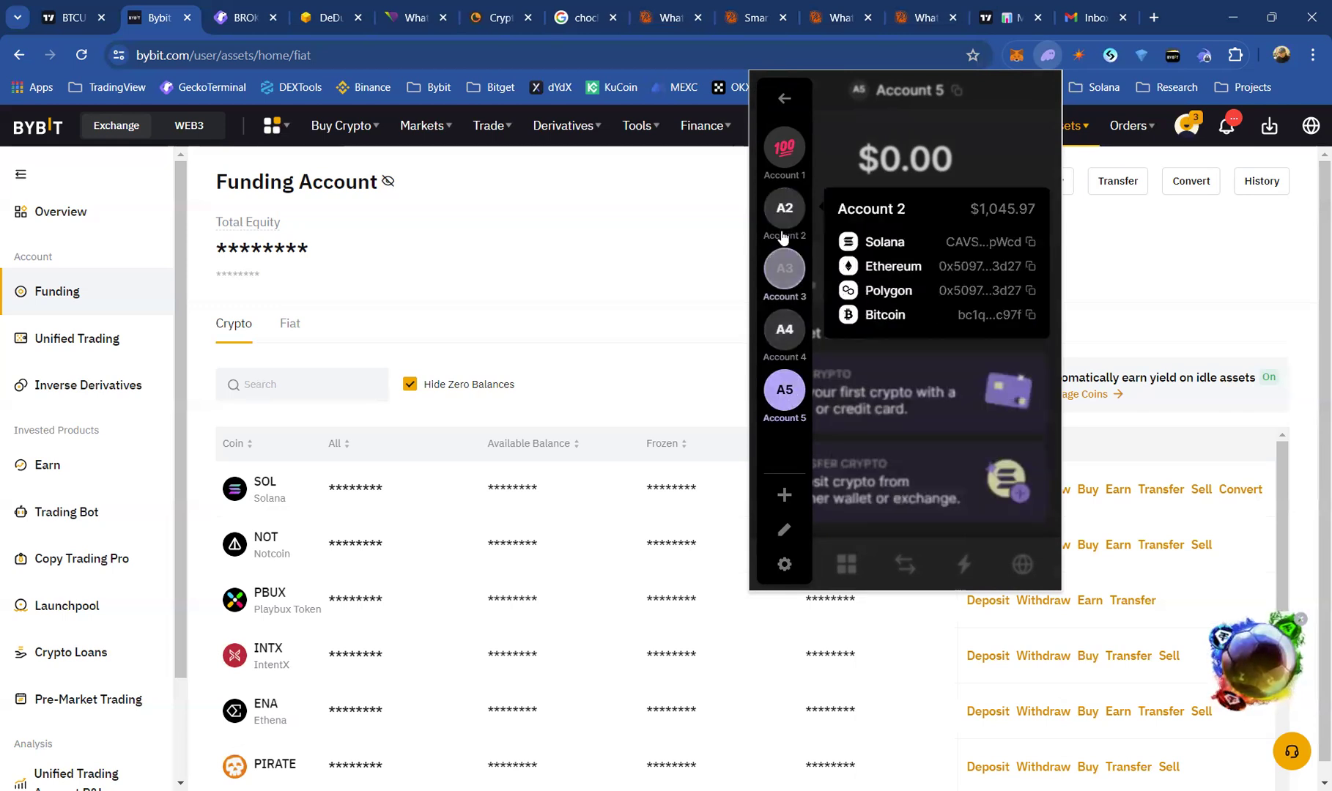
mouse_move(781, 153)
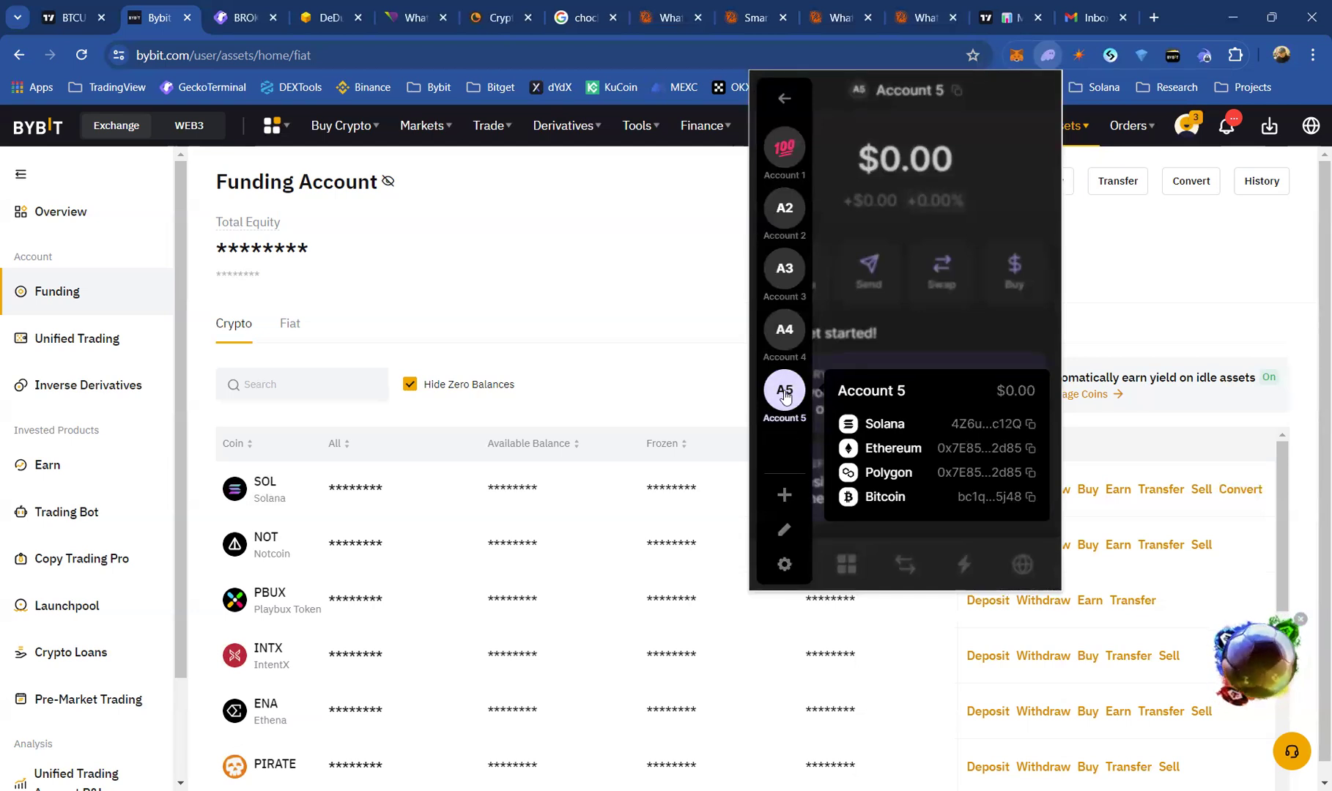
left_click(785, 396)
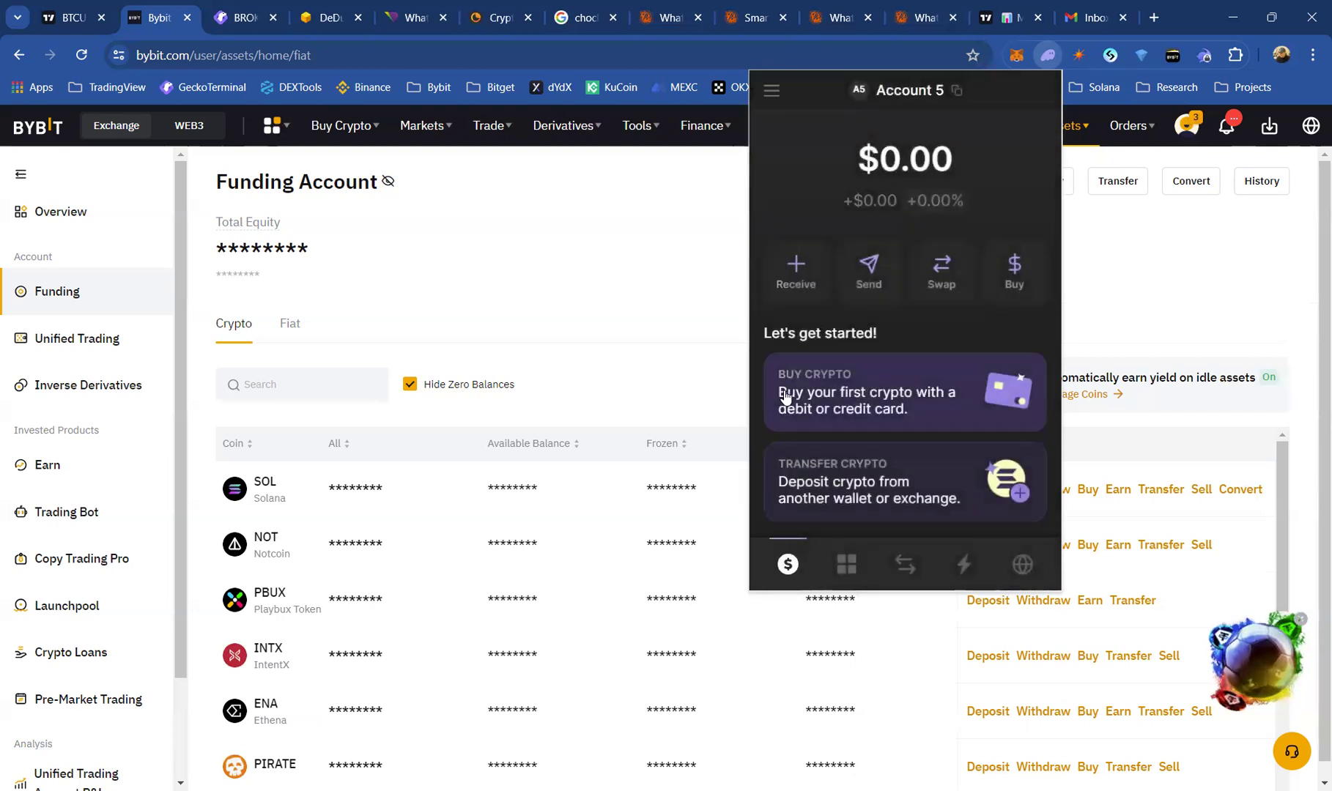
mouse_move(886, 96)
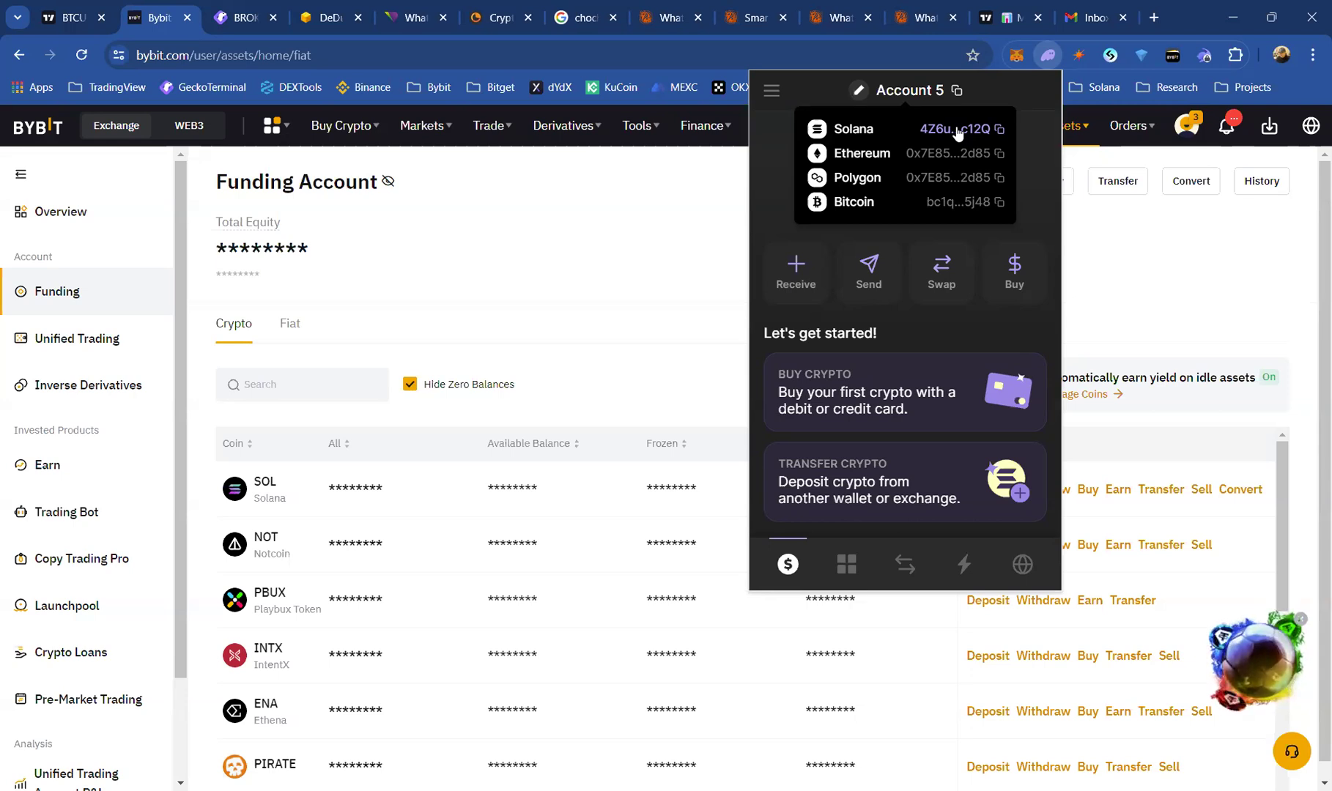
left_click(999, 133)
left_click(1000, 134)
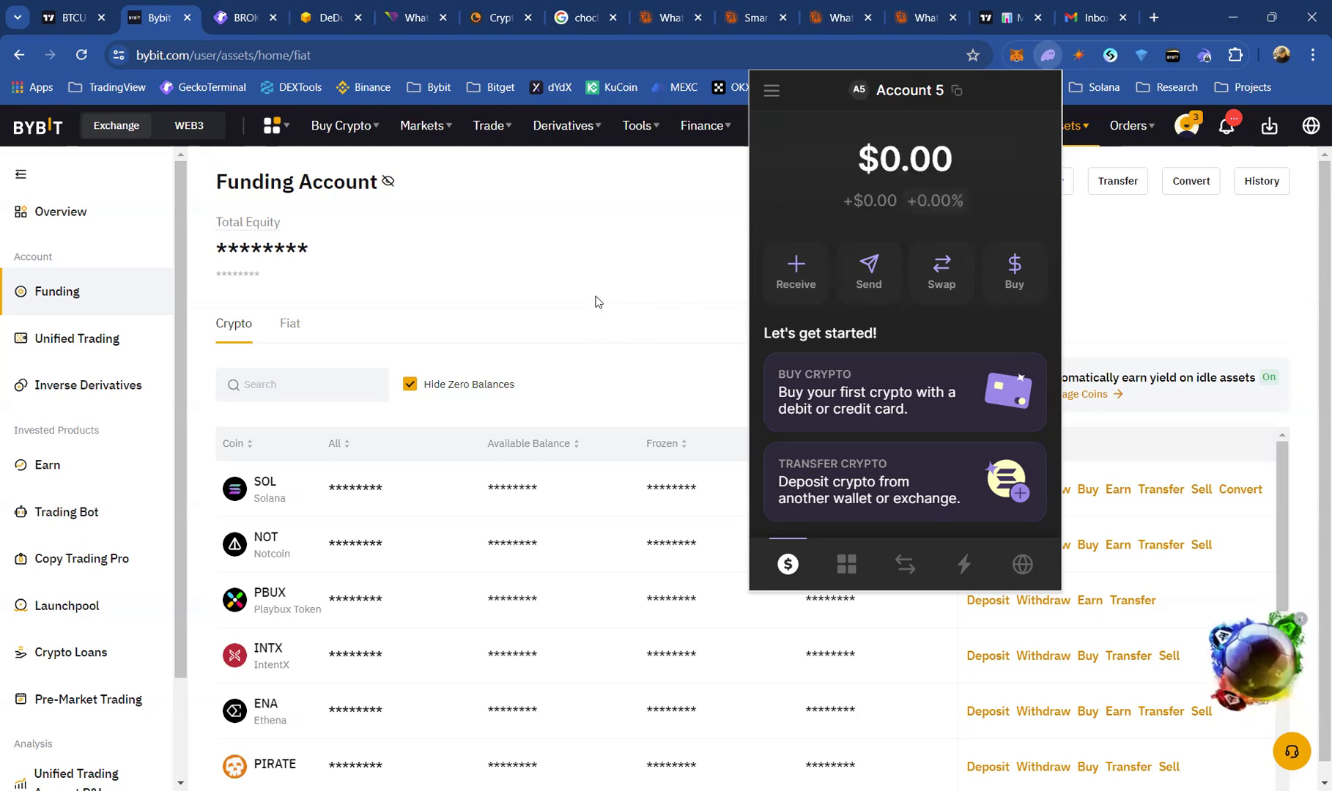
Step: Start an on-chain withdrawal of SOL from the Bybit Funding account and paste the copied Solana address as the wallet address
left_click(590, 341)
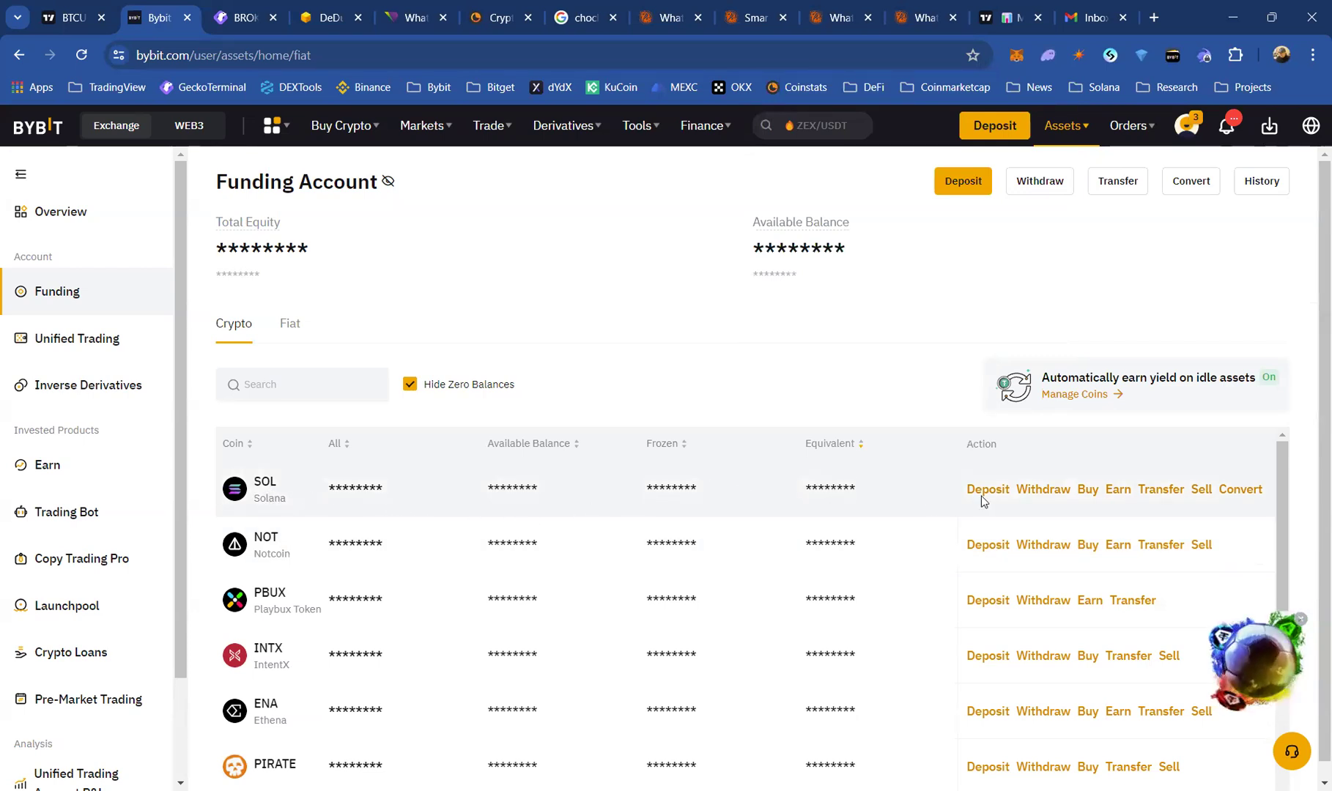
left_click(1044, 491)
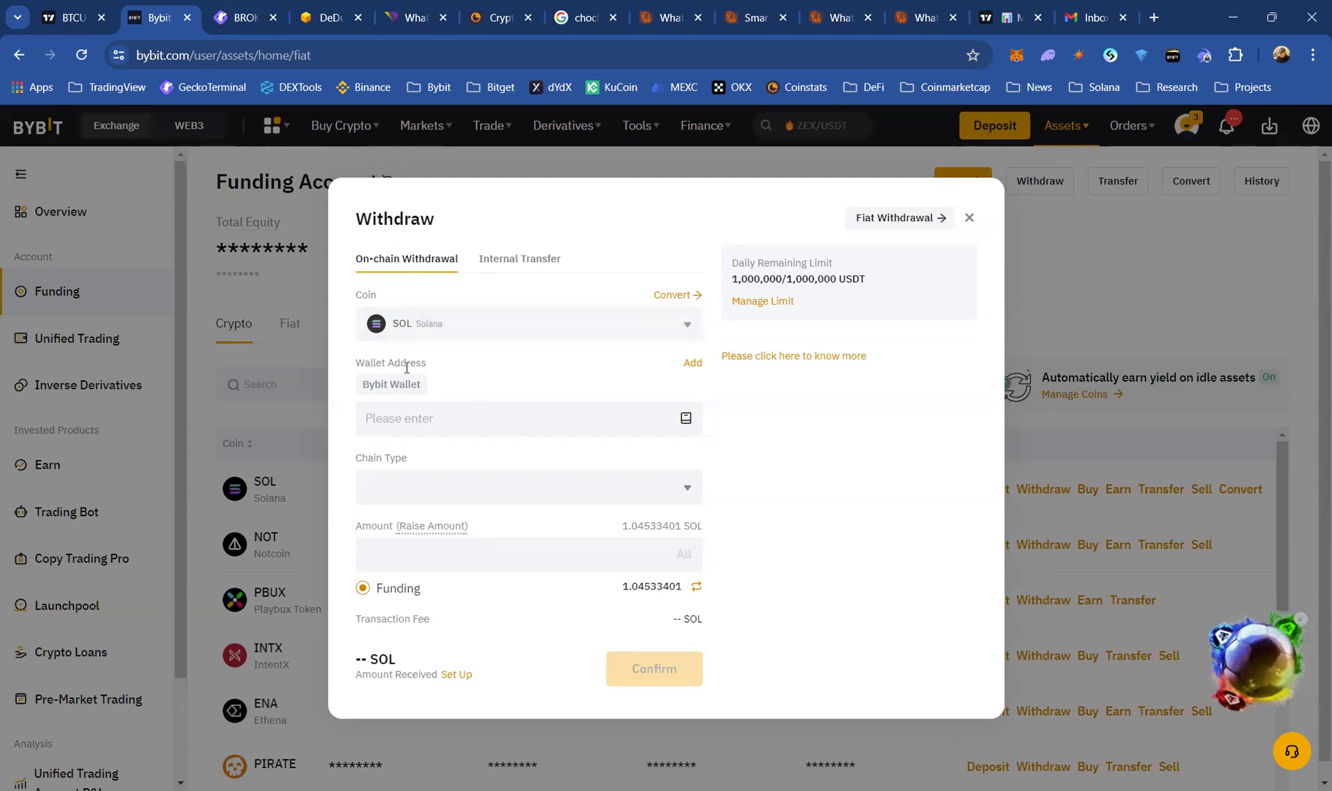
left_click(403, 422)
right_click(404, 421)
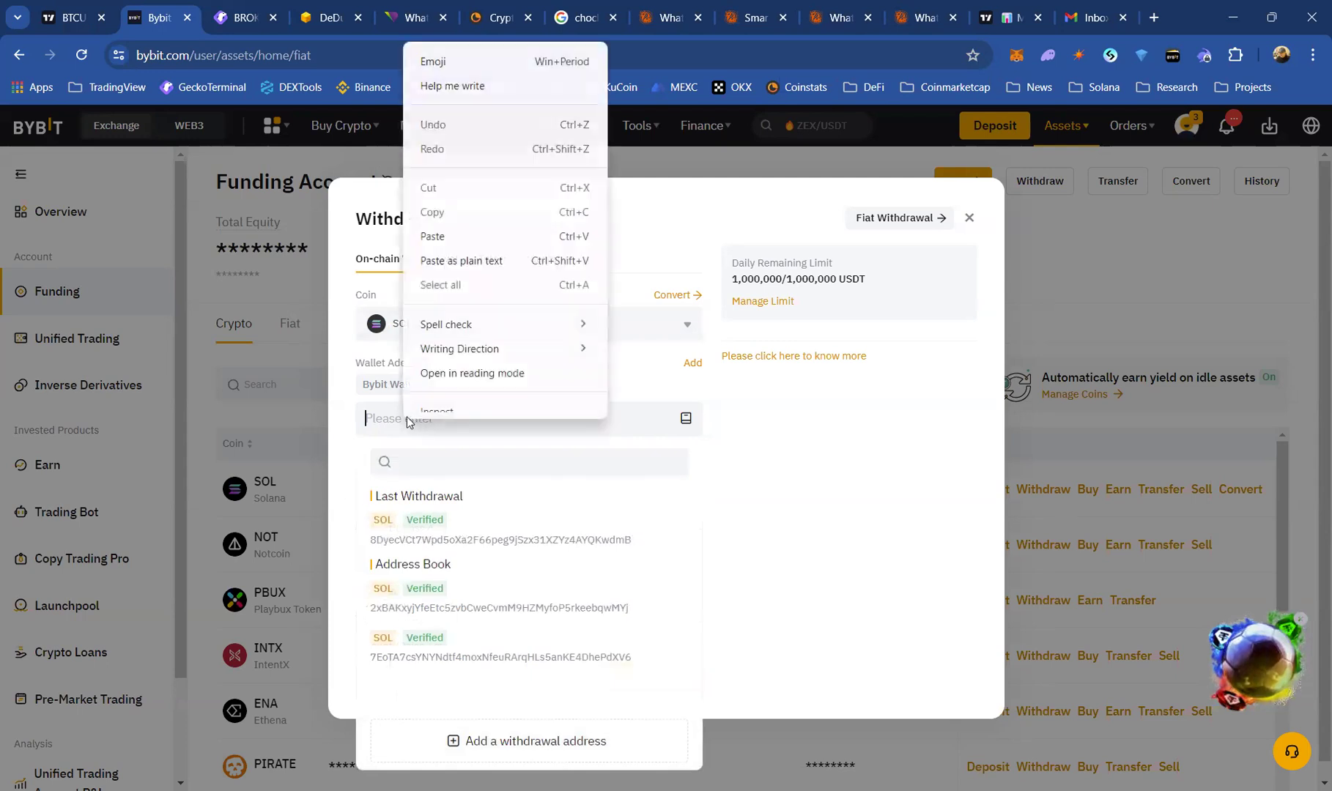
left_click(433, 250)
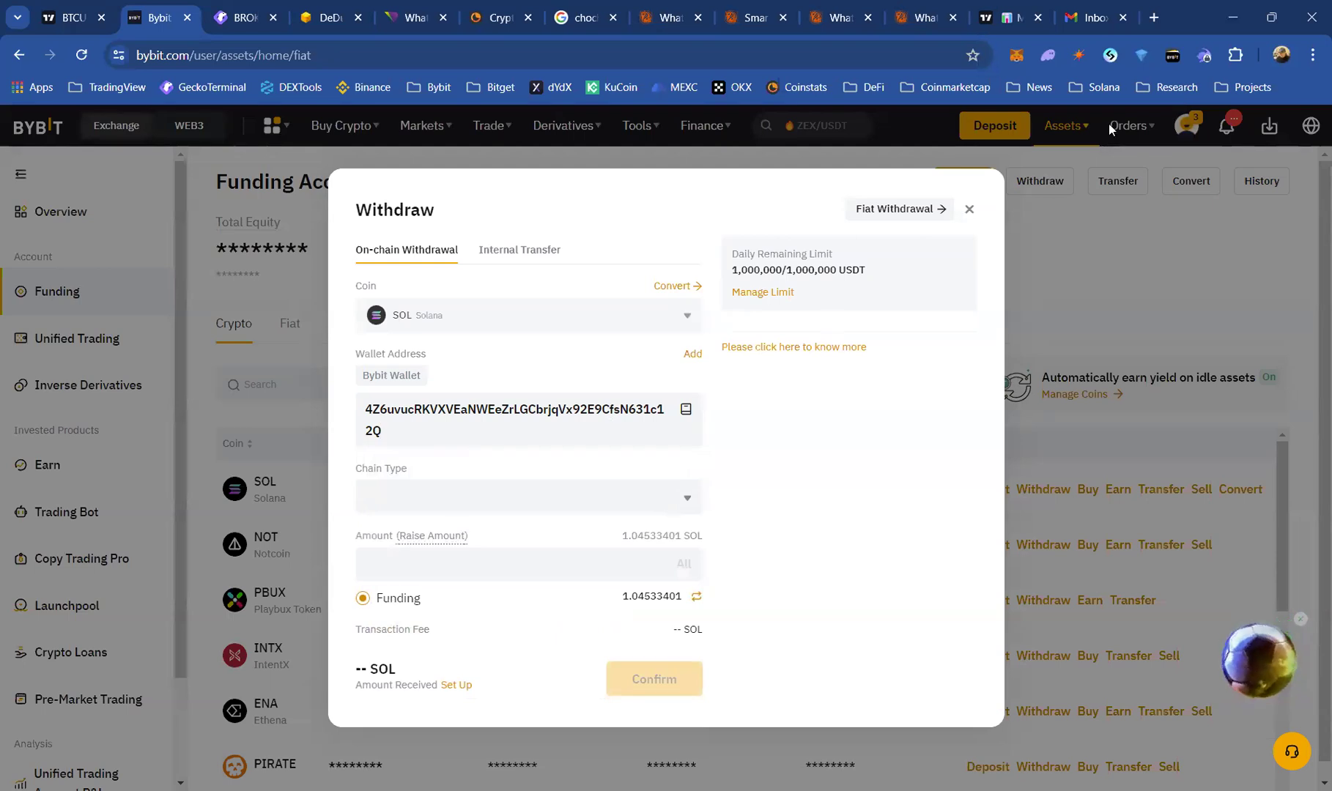
Step: Check the pasted withdrawal address against Account 5's Solana address in the Phantom wallet
left_click(1049, 57)
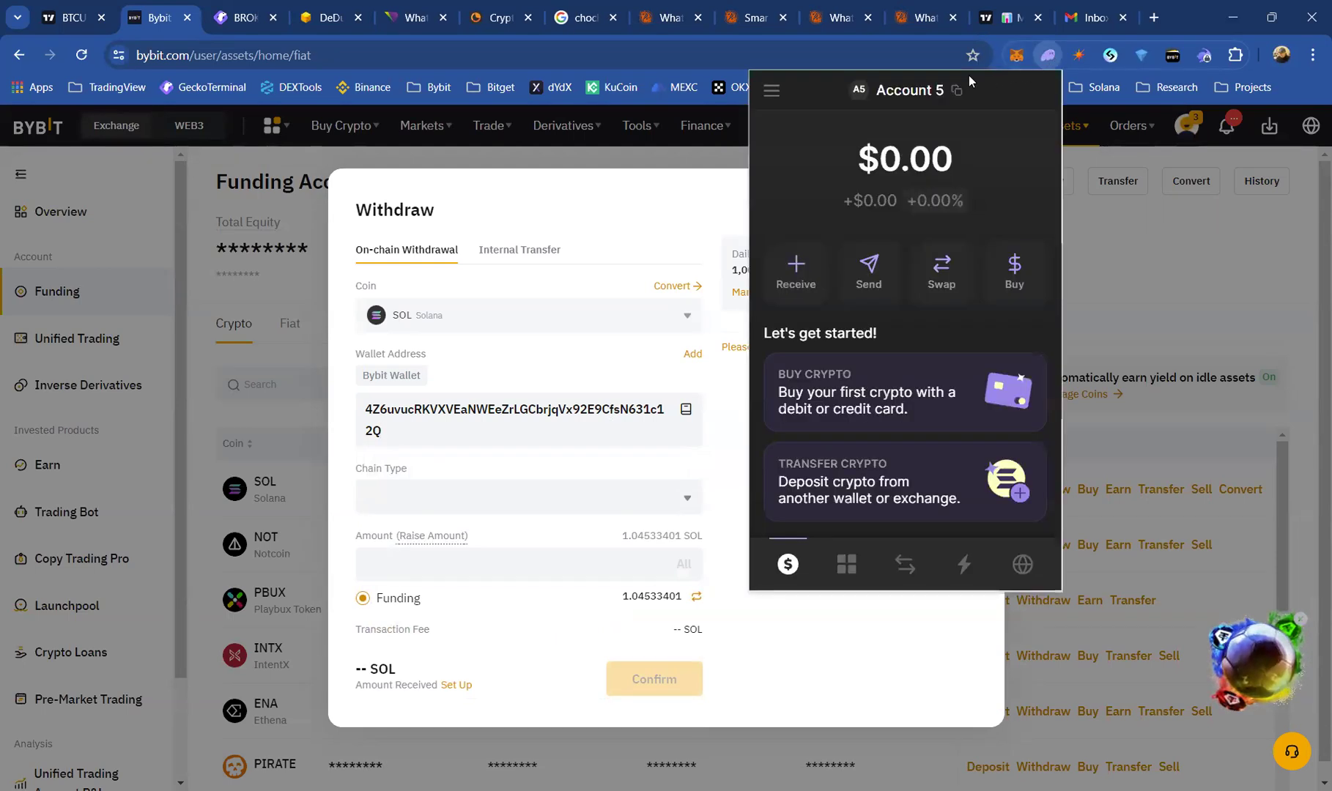
mouse_move(925, 94)
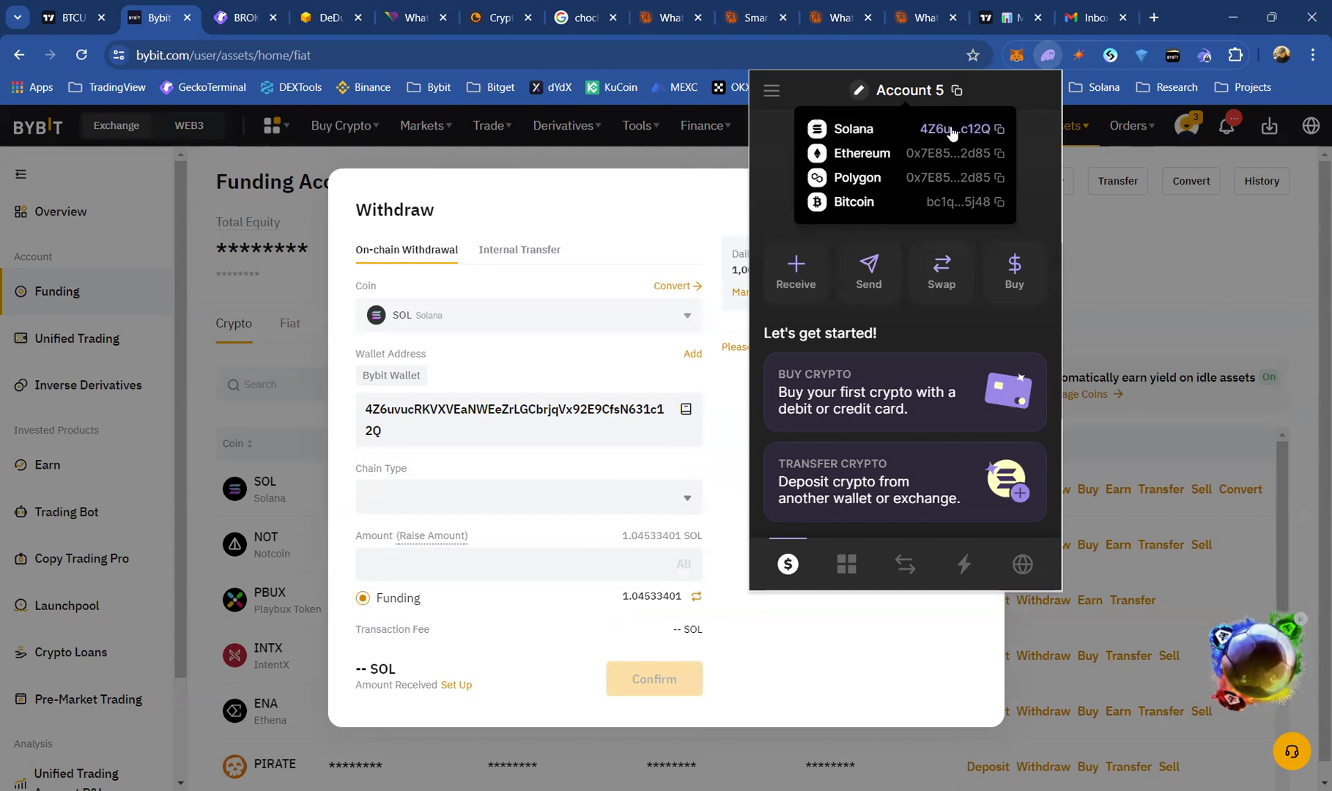
left_click(999, 132)
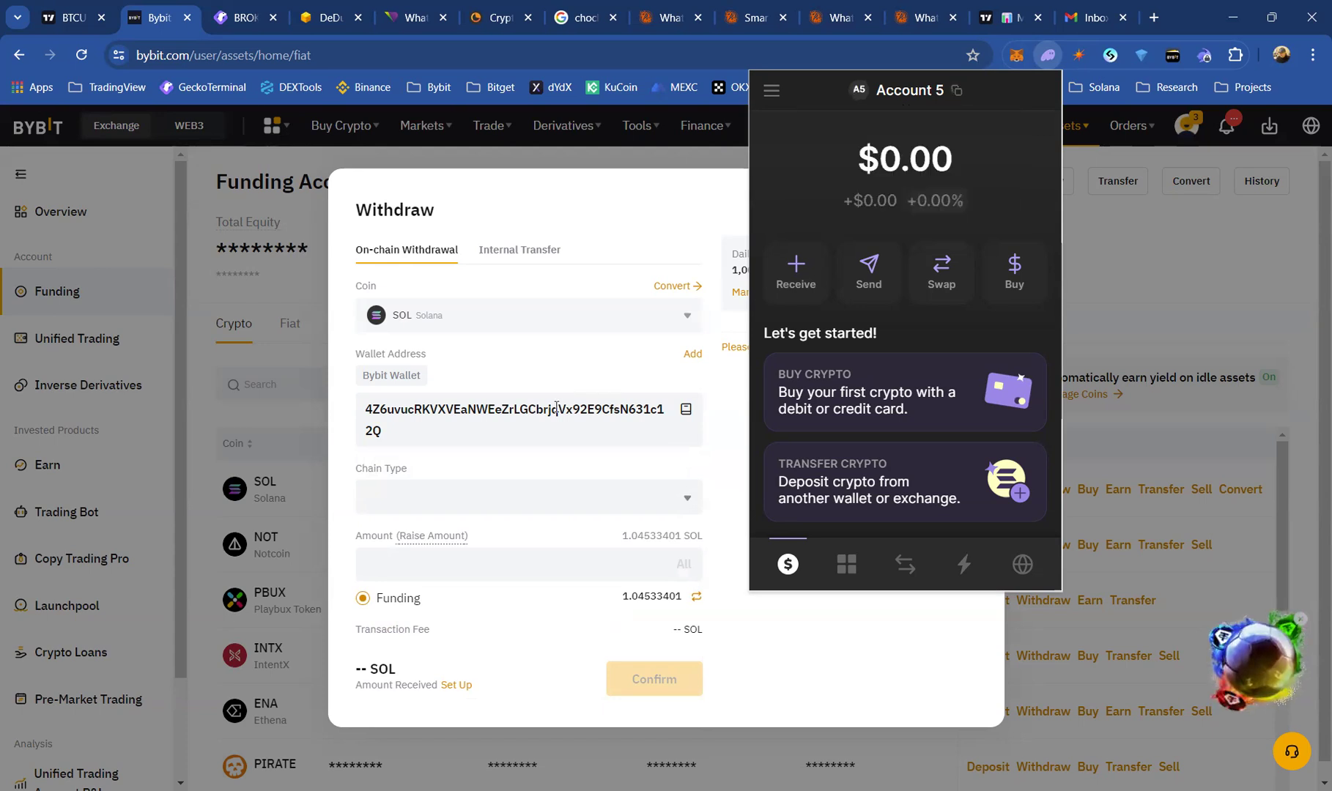
left_click(440, 428)
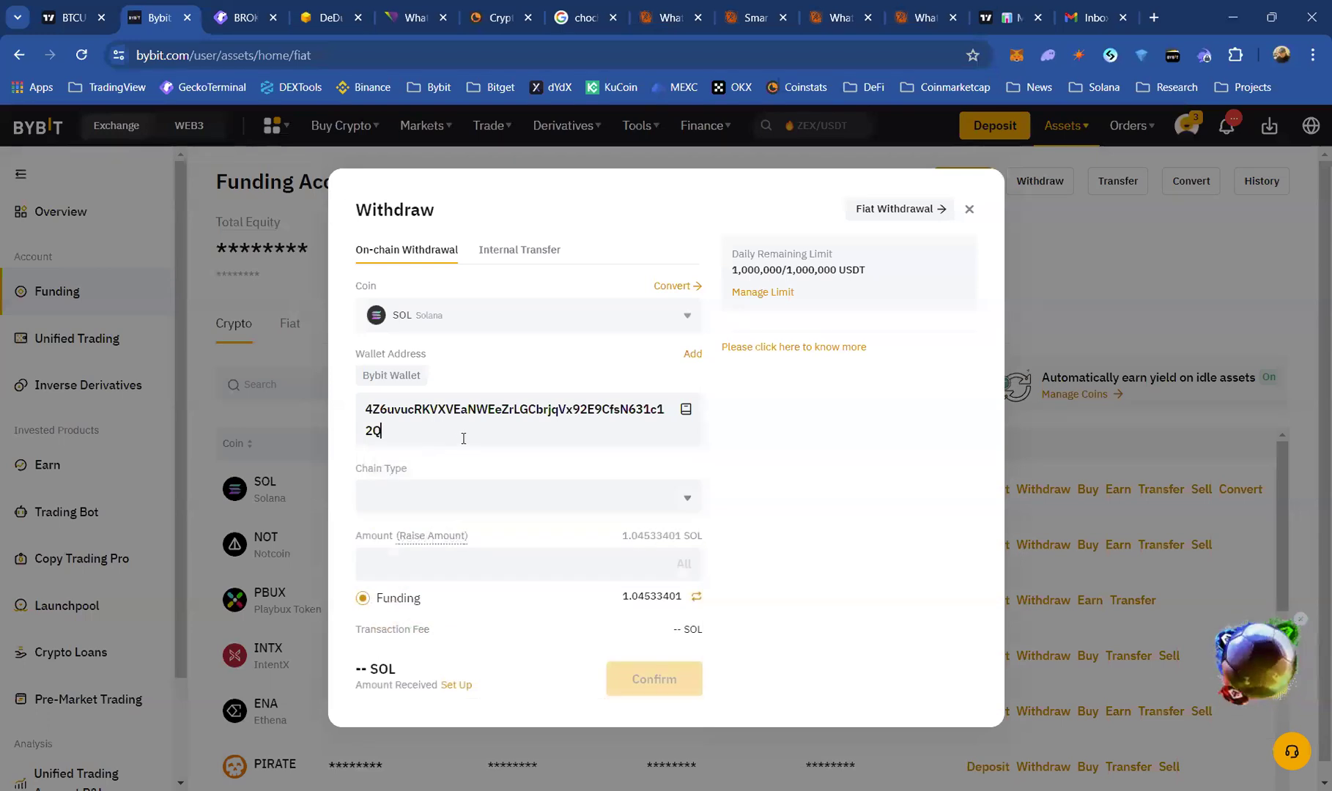
Step: Set the withdrawal's chain type to SOL and its amount to 1 SOL, and confirm the details
left_click(548, 511)
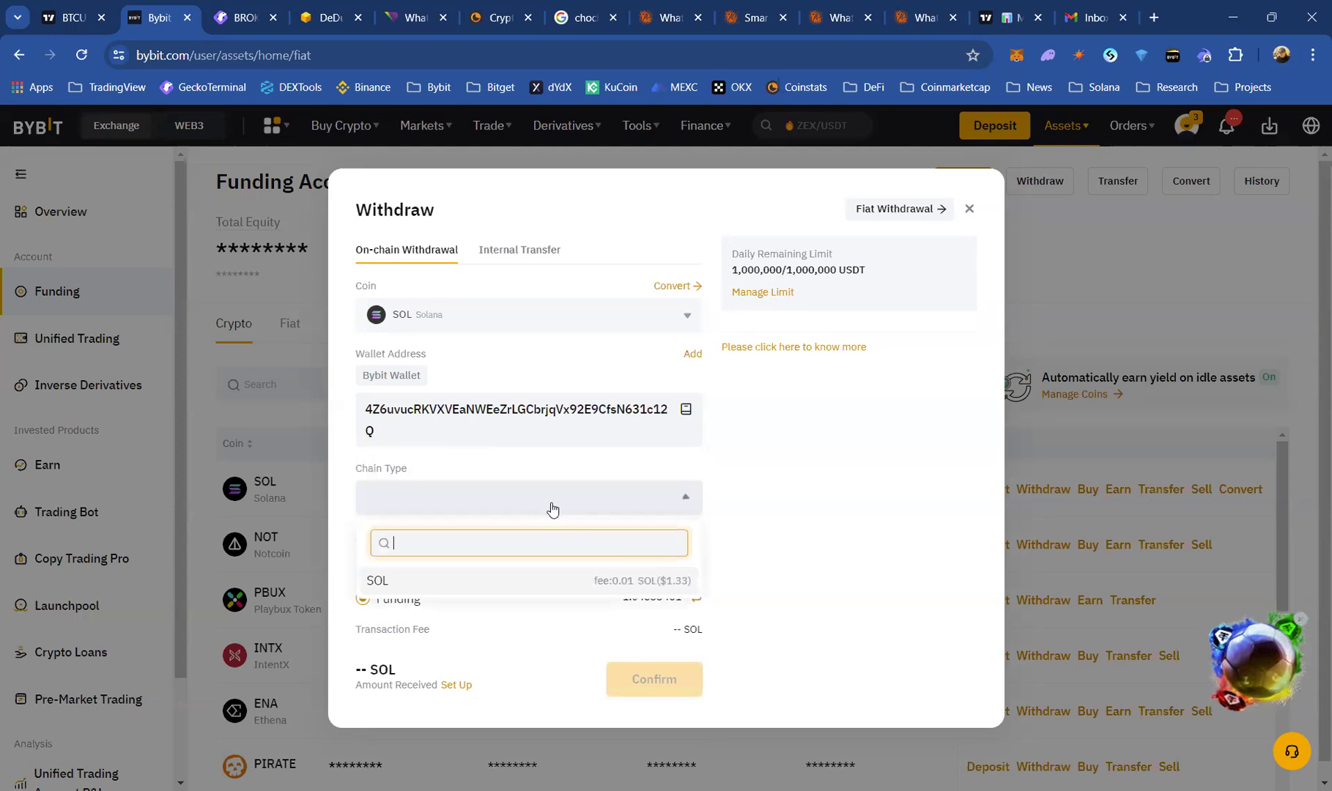
left_click(408, 584)
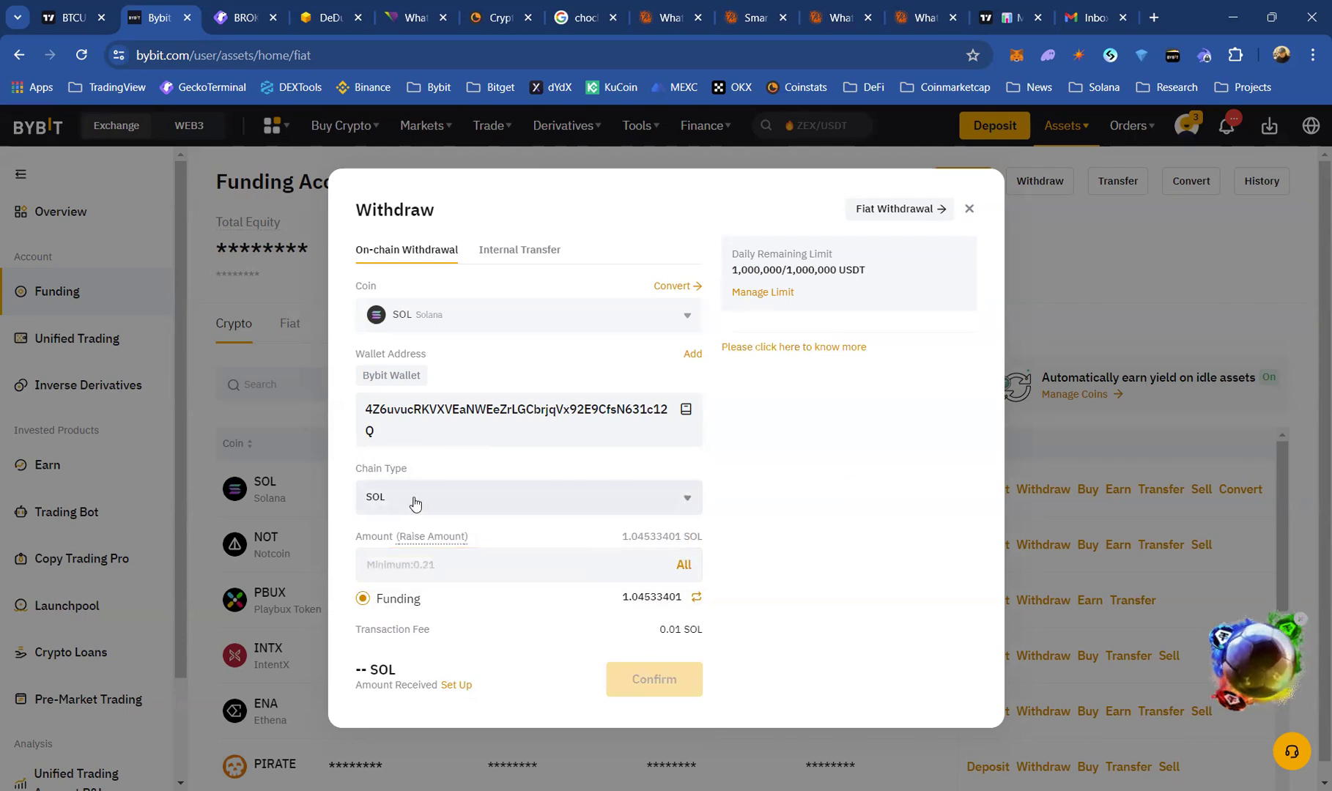
left_click(491, 562)
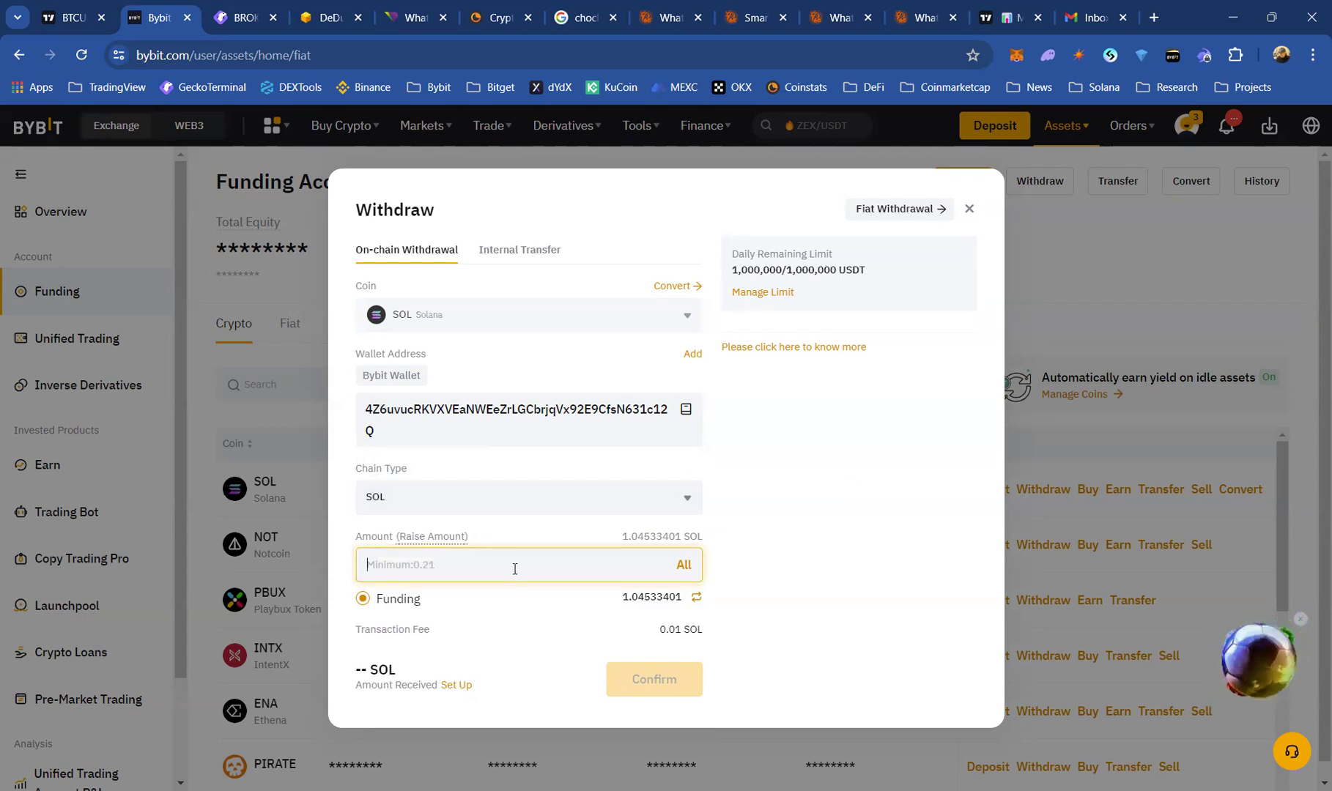
type("1")
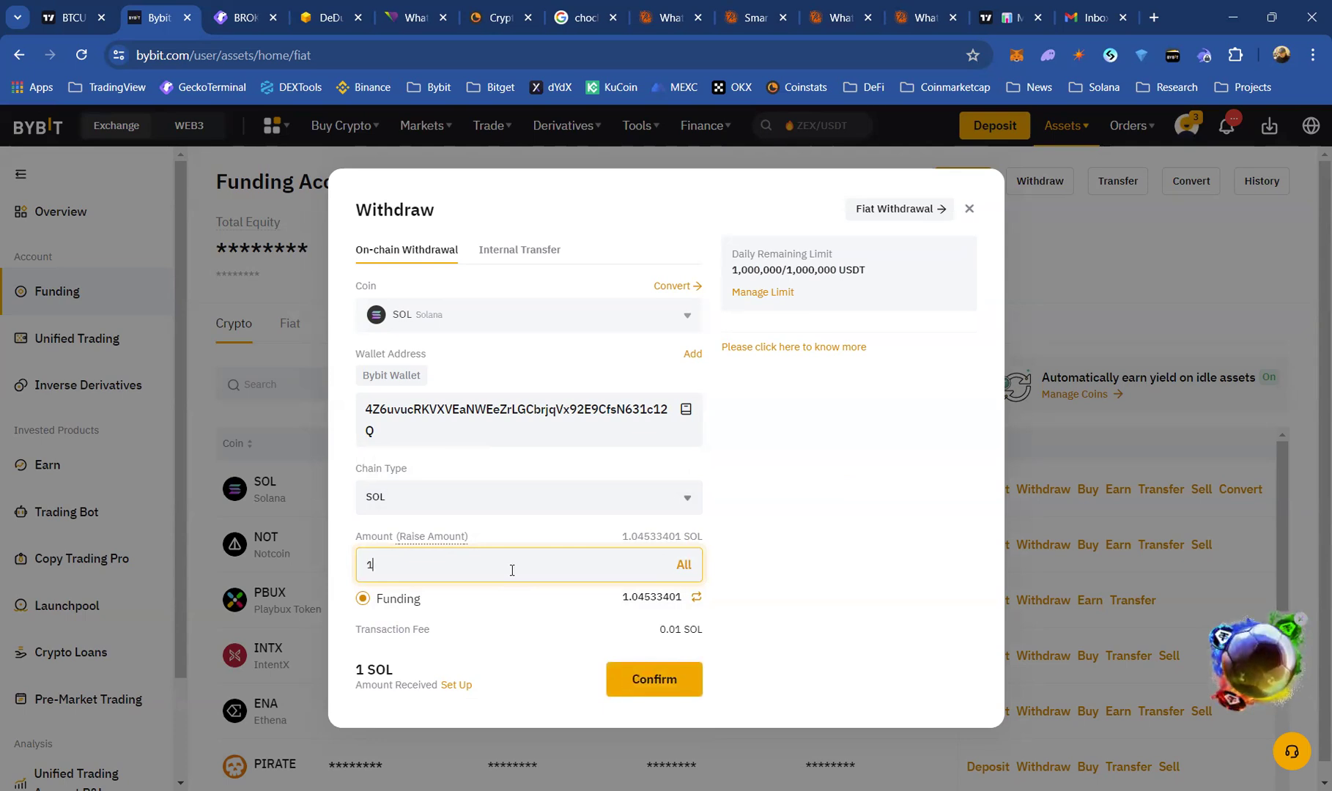
left_click(663, 681)
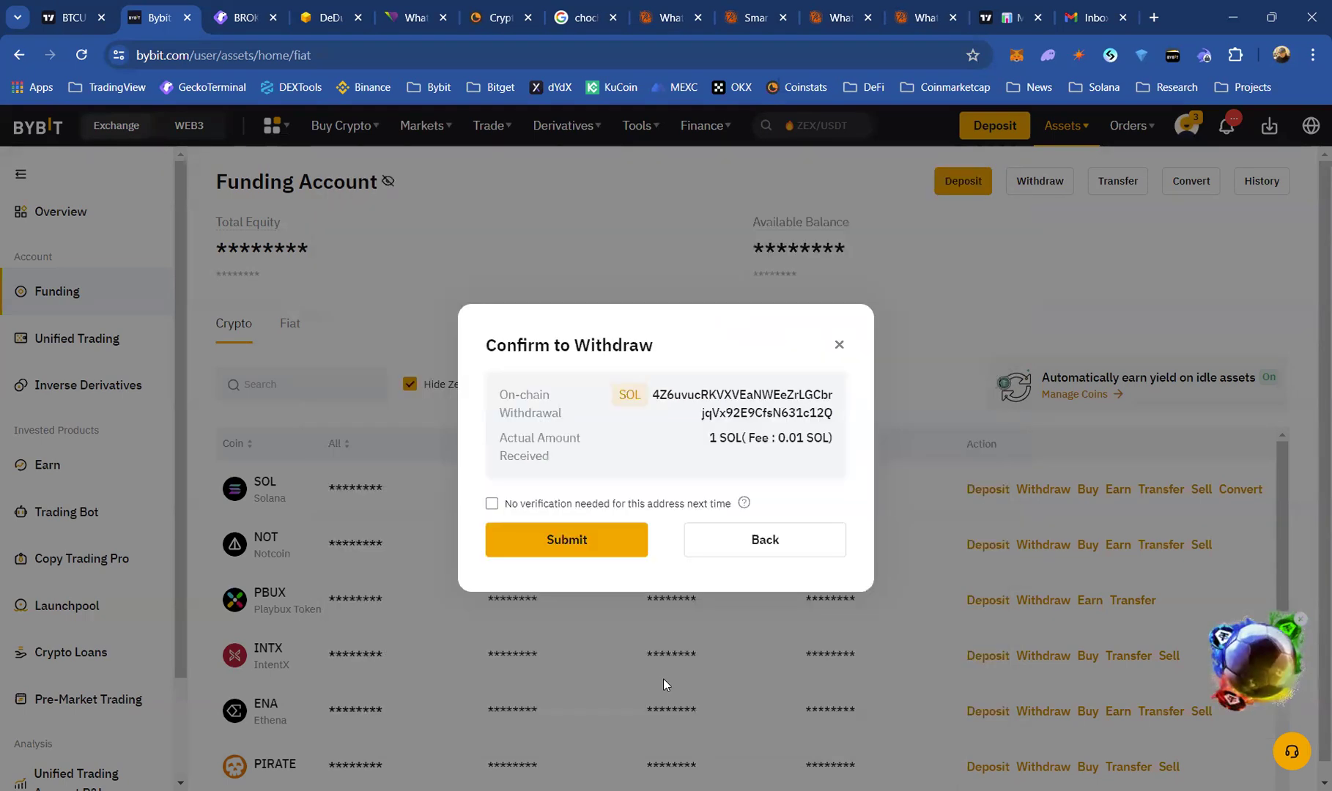
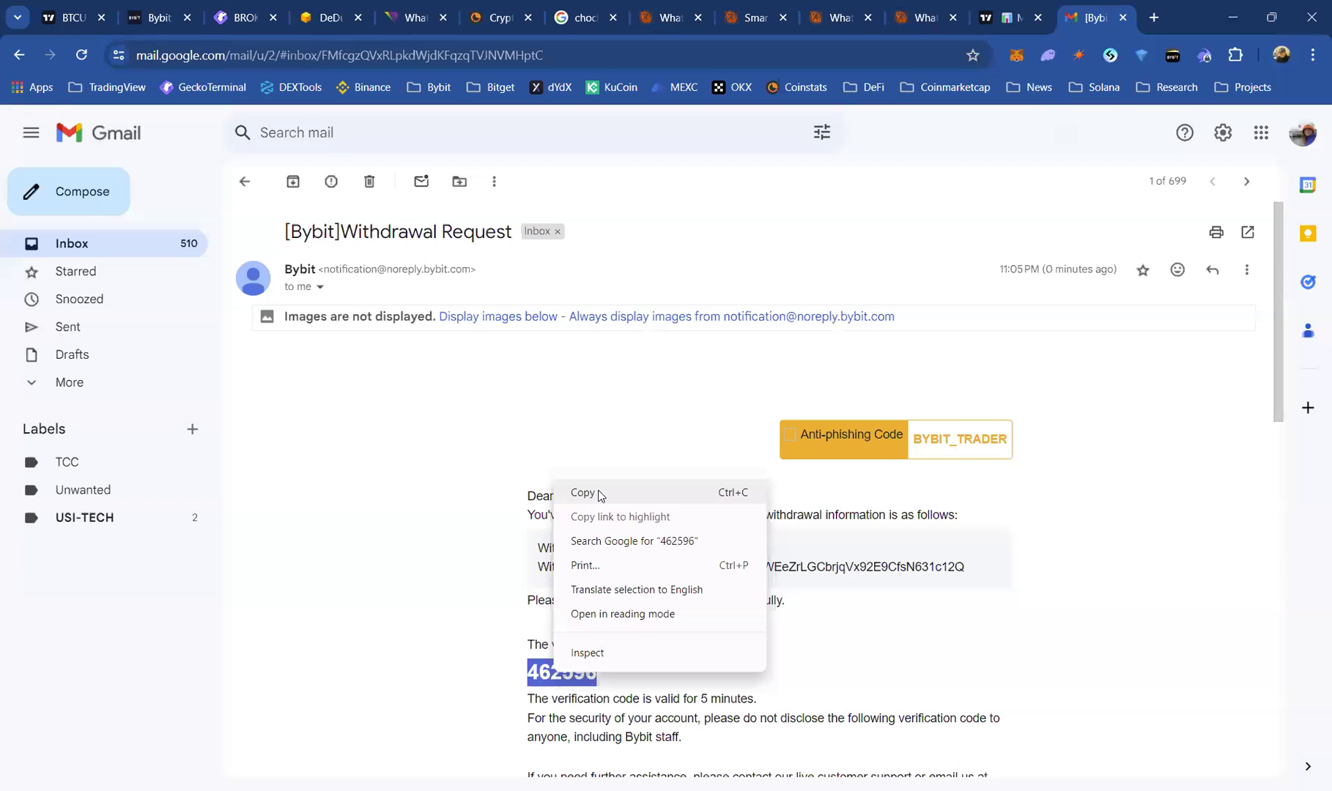
Step: Complete the withdrawal's security verification on Bybit with the email verification code and the Google 2FA code, and finish submitting the request
left_click(155, 22)
left_click(532, 390)
right_click(533, 390)
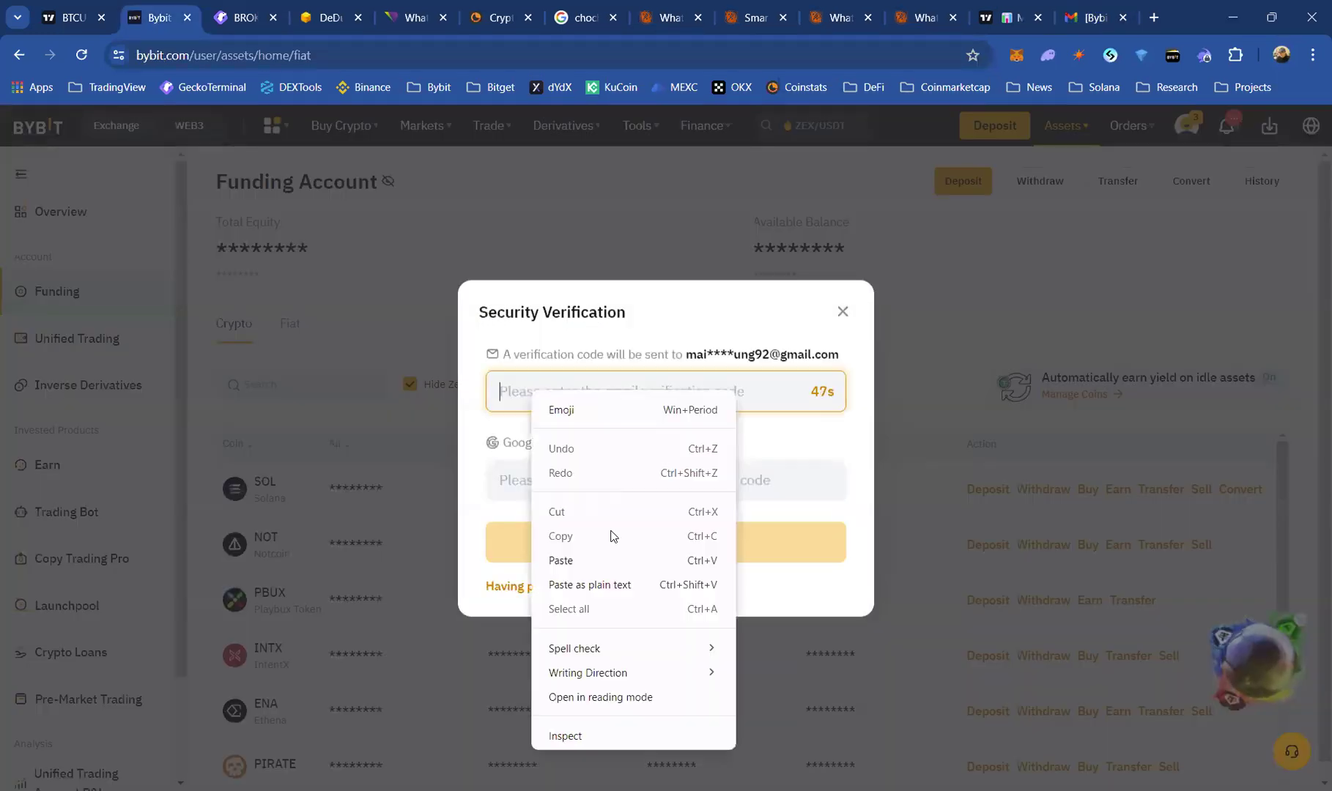
left_click(586, 557)
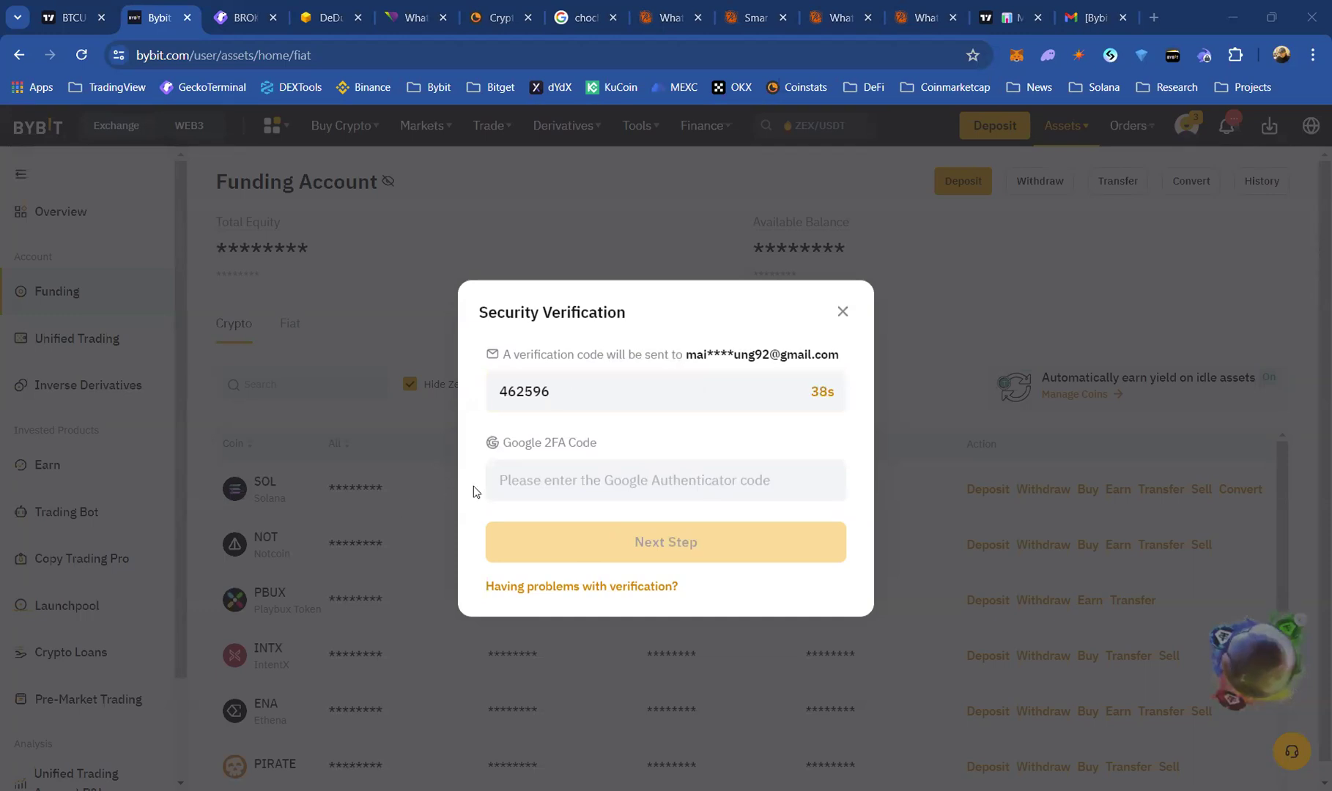
right_click(531, 477)
left_click(608, 307)
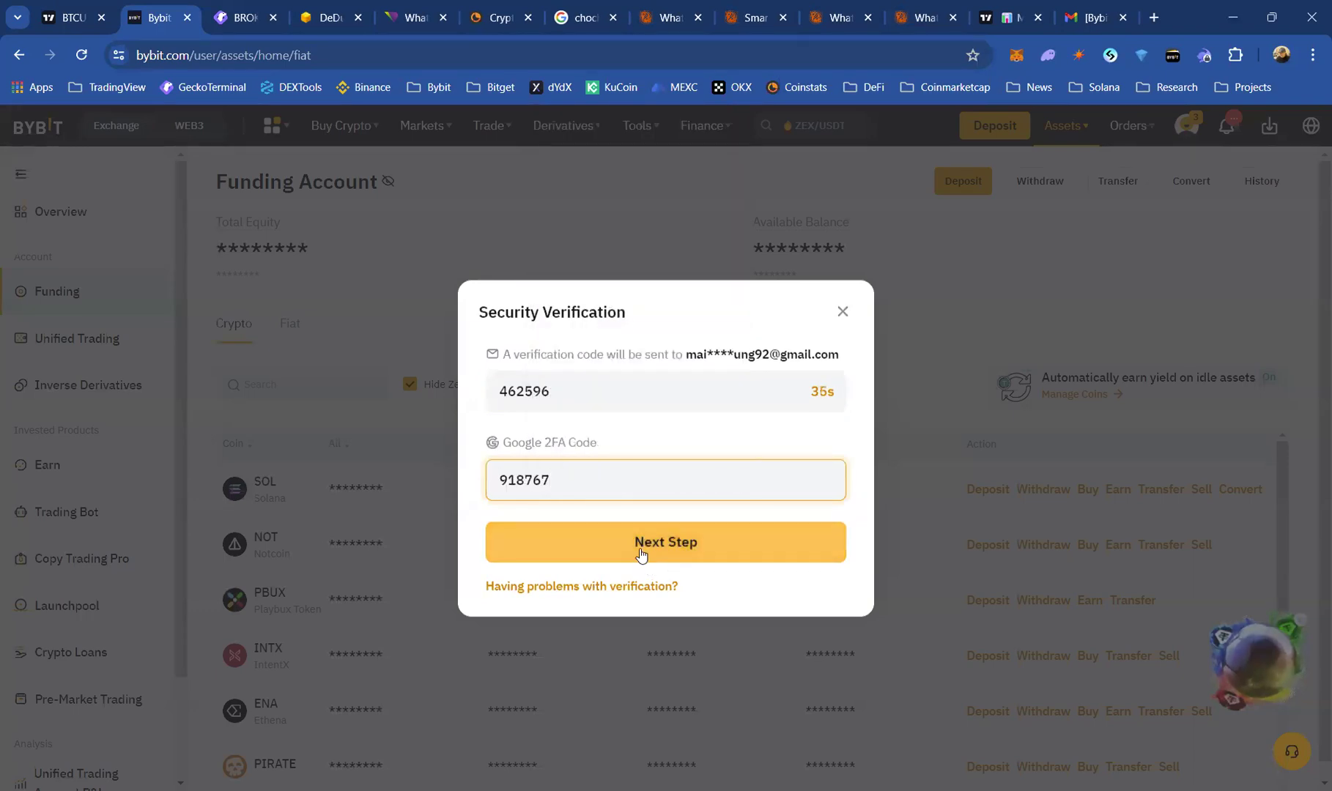
left_click(642, 557)
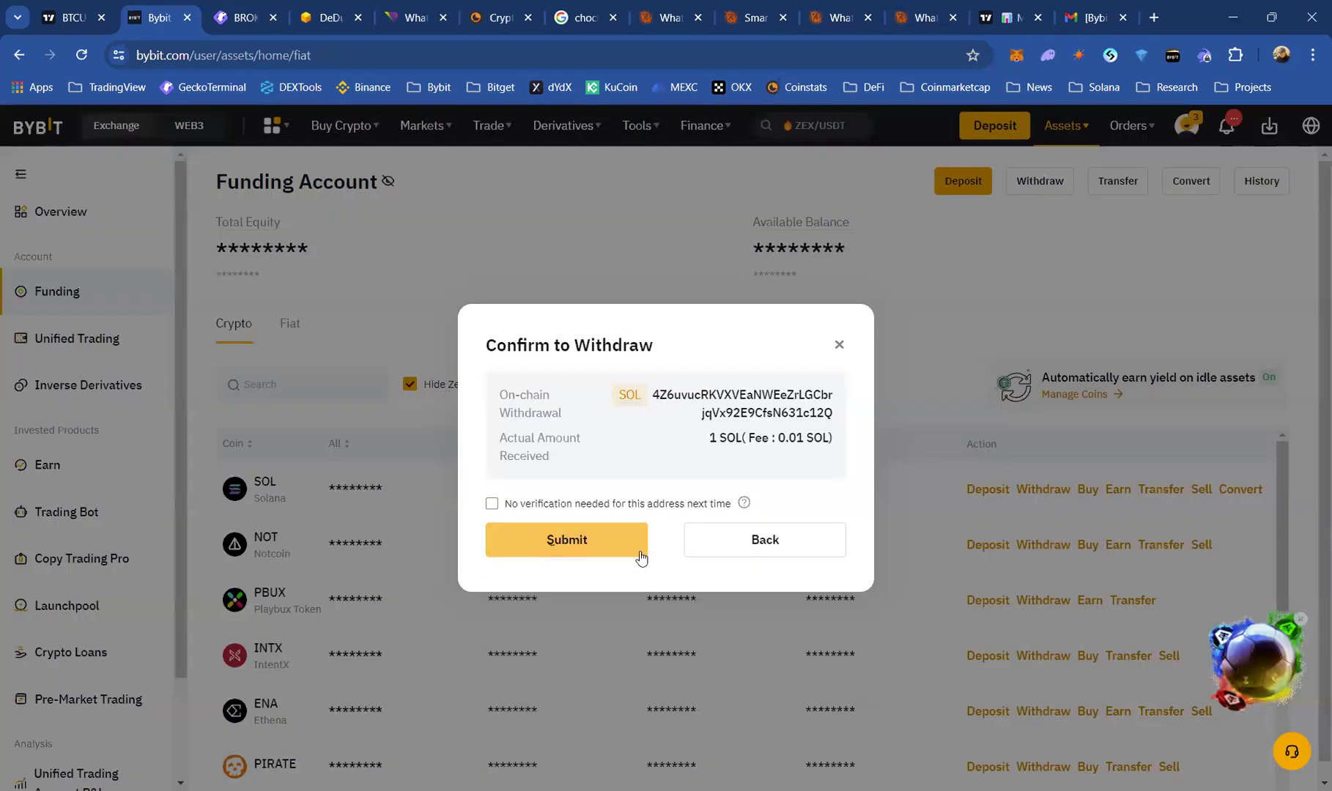
left_click(640, 551)
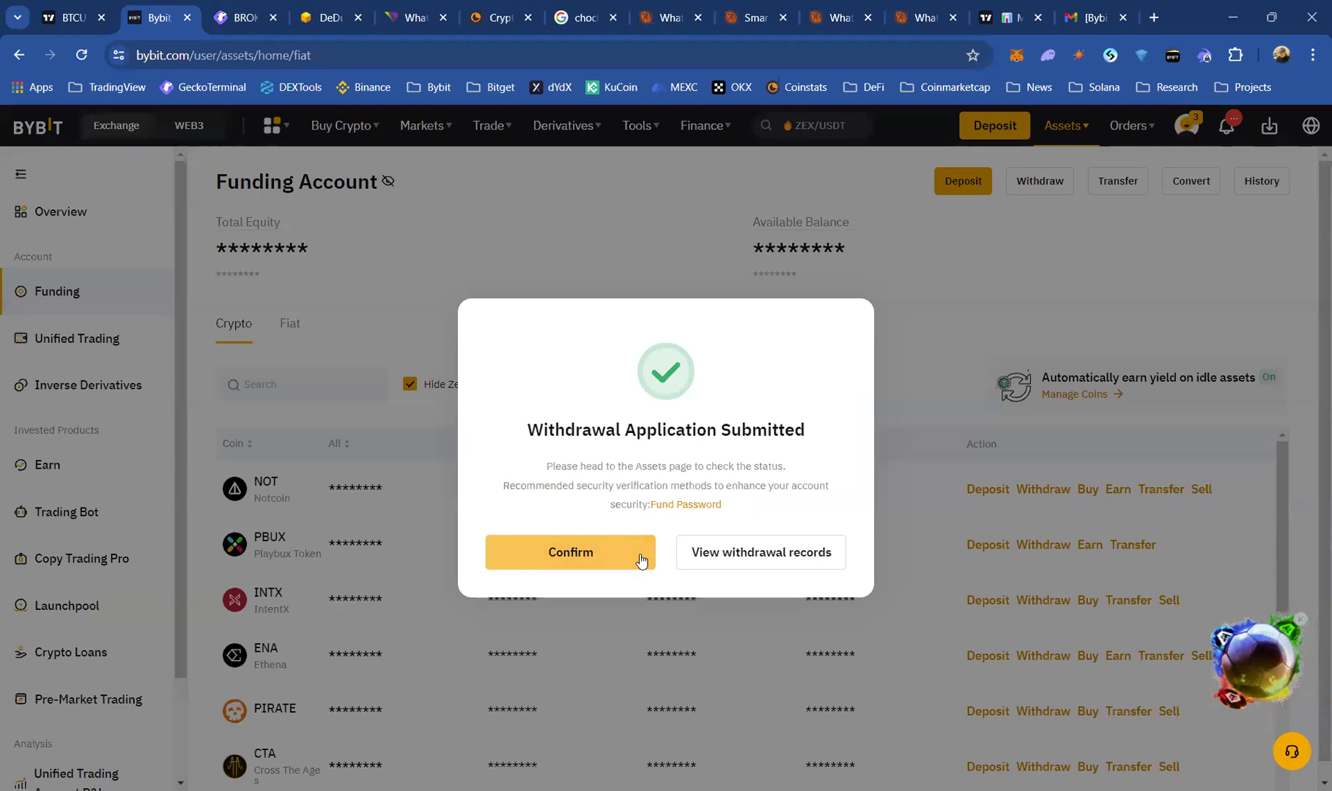
left_click(583, 557)
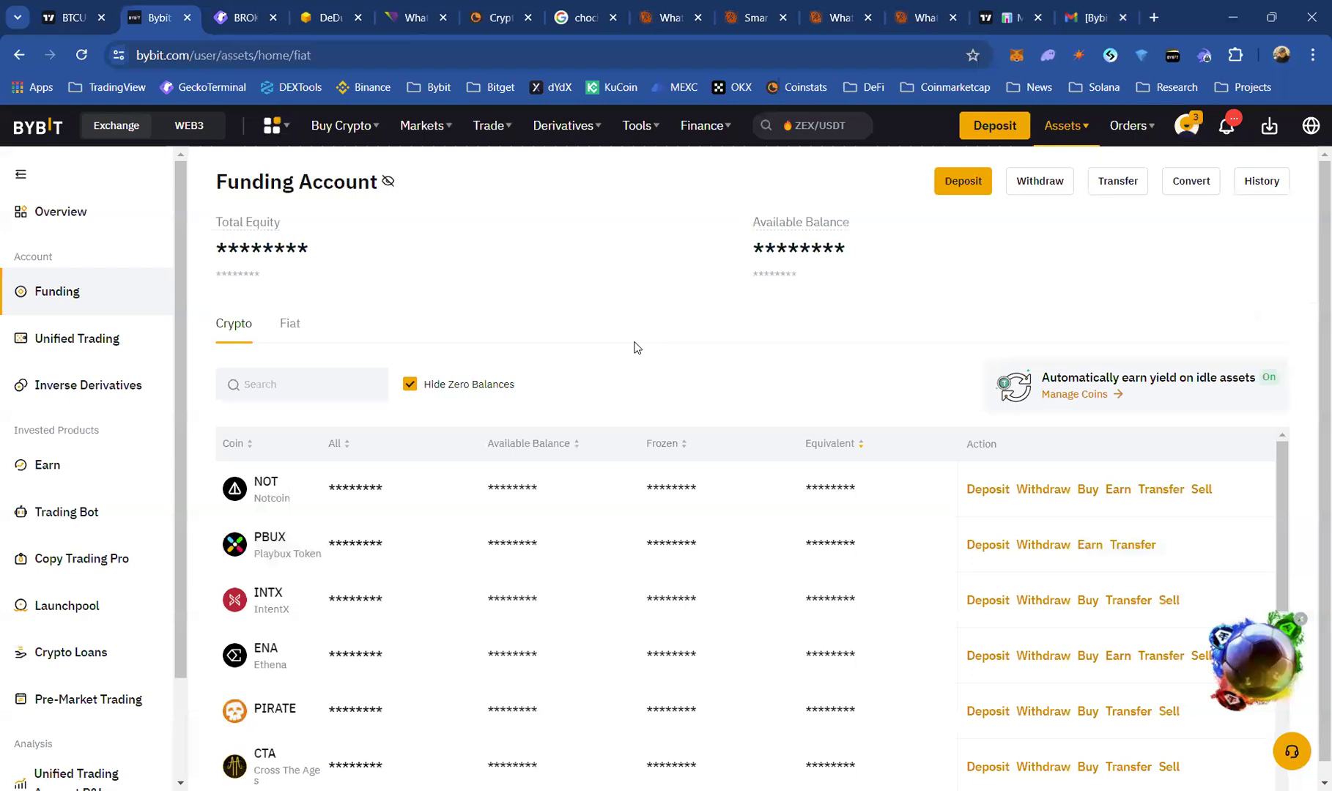
Step: Check Account 5 in the Phantom wallet for the incoming SOL, reopening the wallet to refresh its balance
left_click(1047, 57)
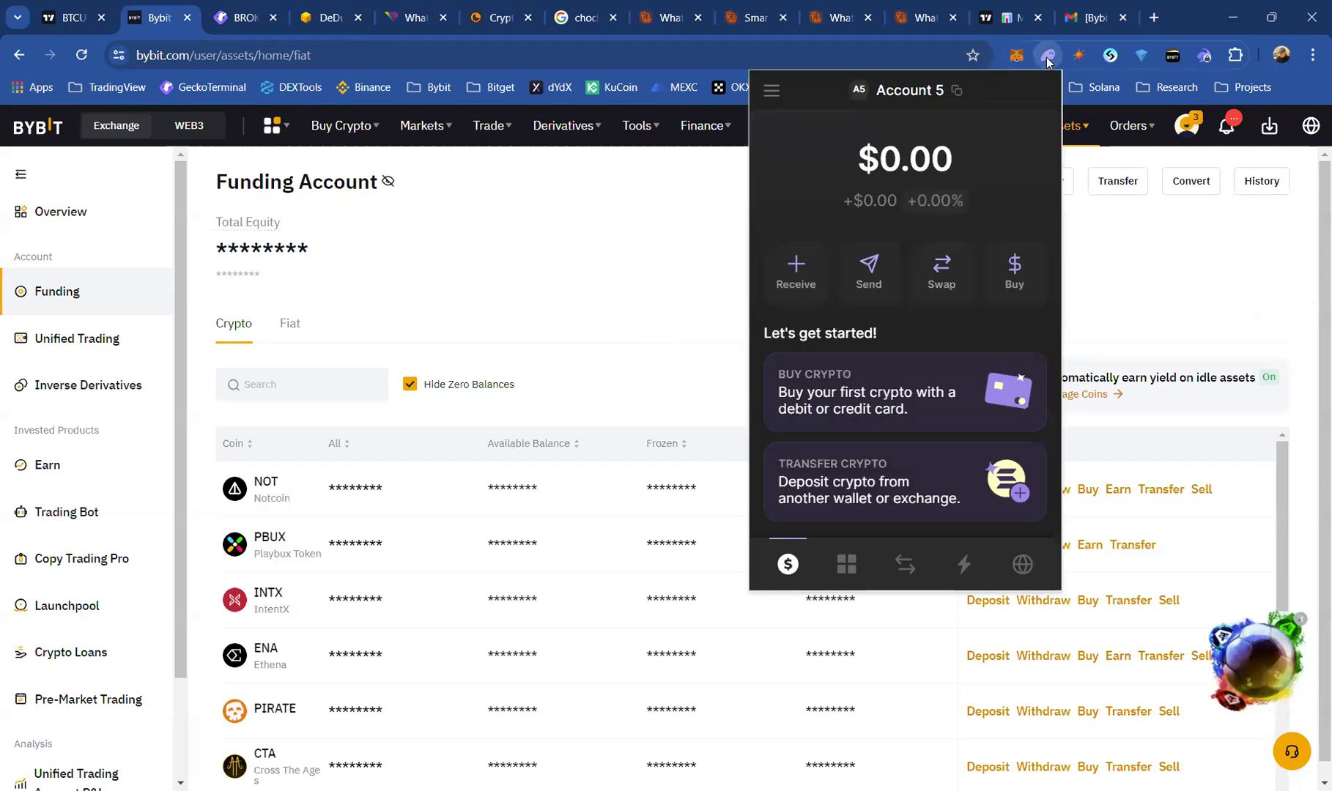
left_click(1046, 58)
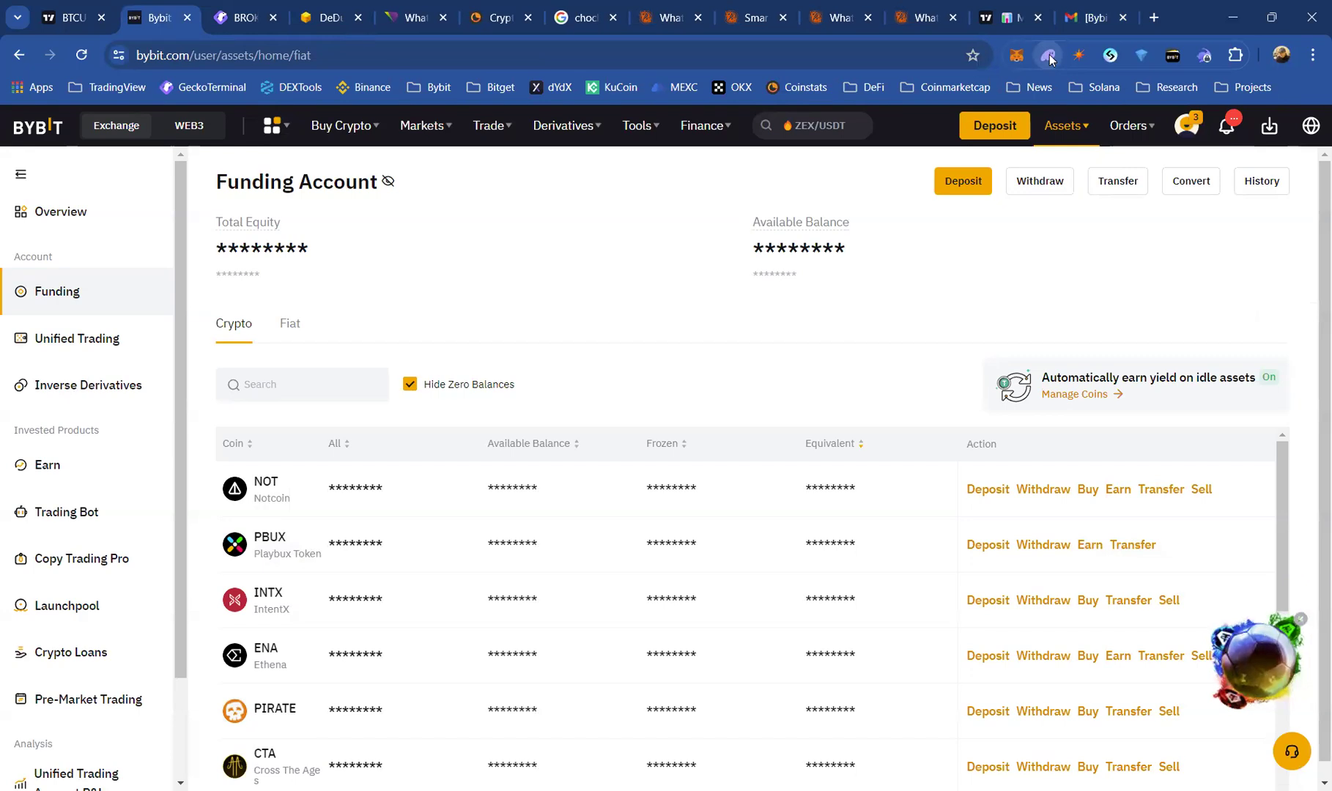
left_click(1049, 56)
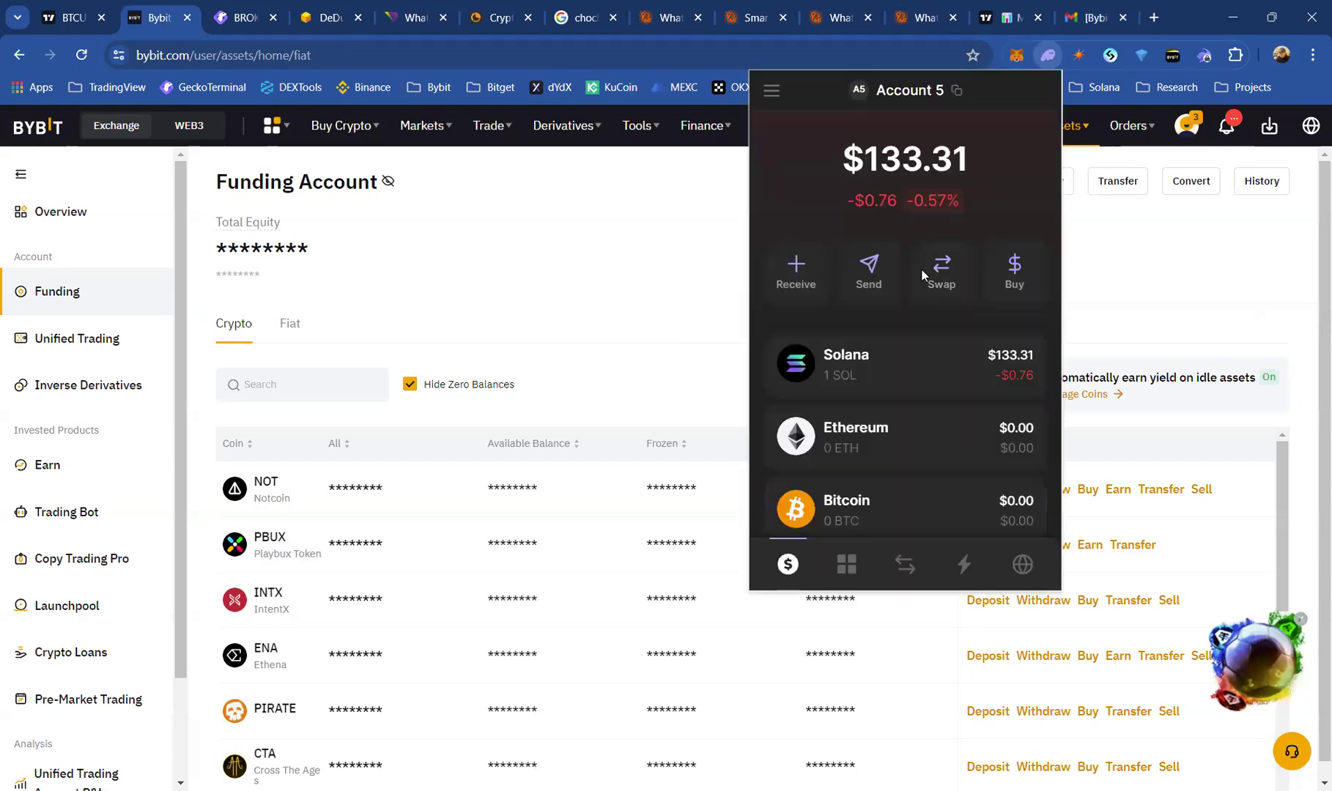